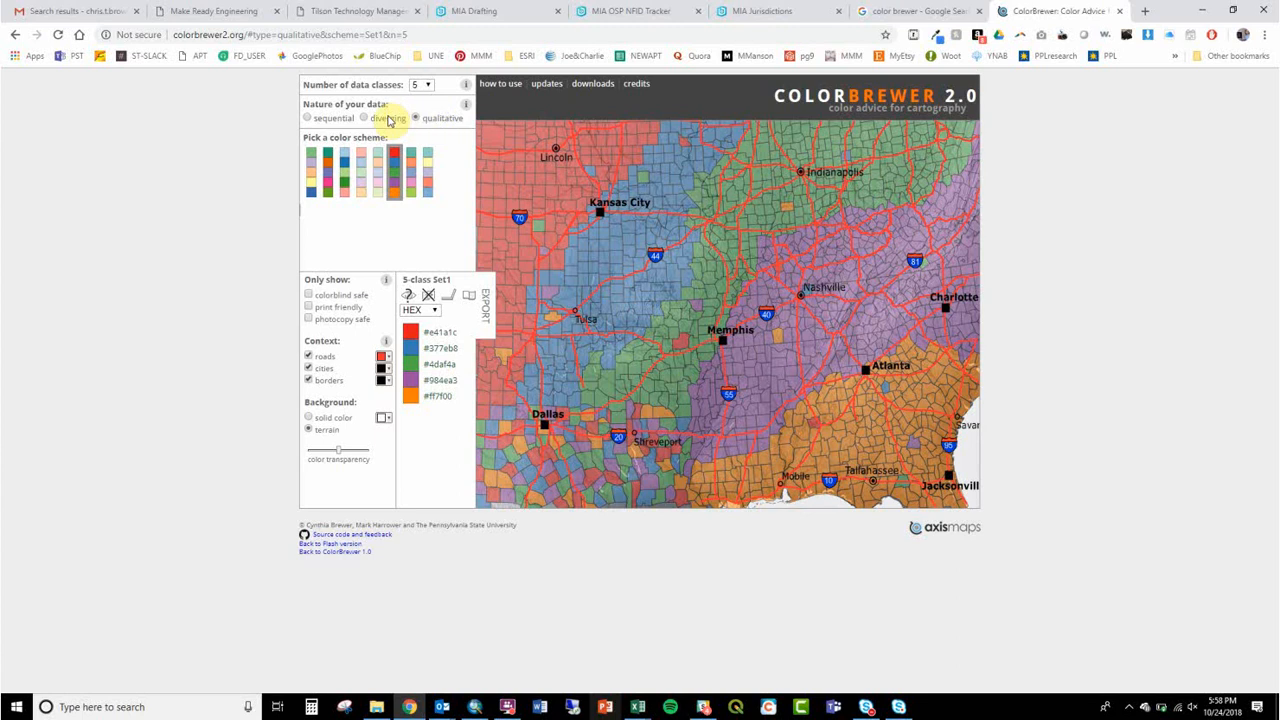
# Step: Preview the diverging and sequential color schemes, and return the nature of the data to qualitative
pyautogui.click(389, 120)
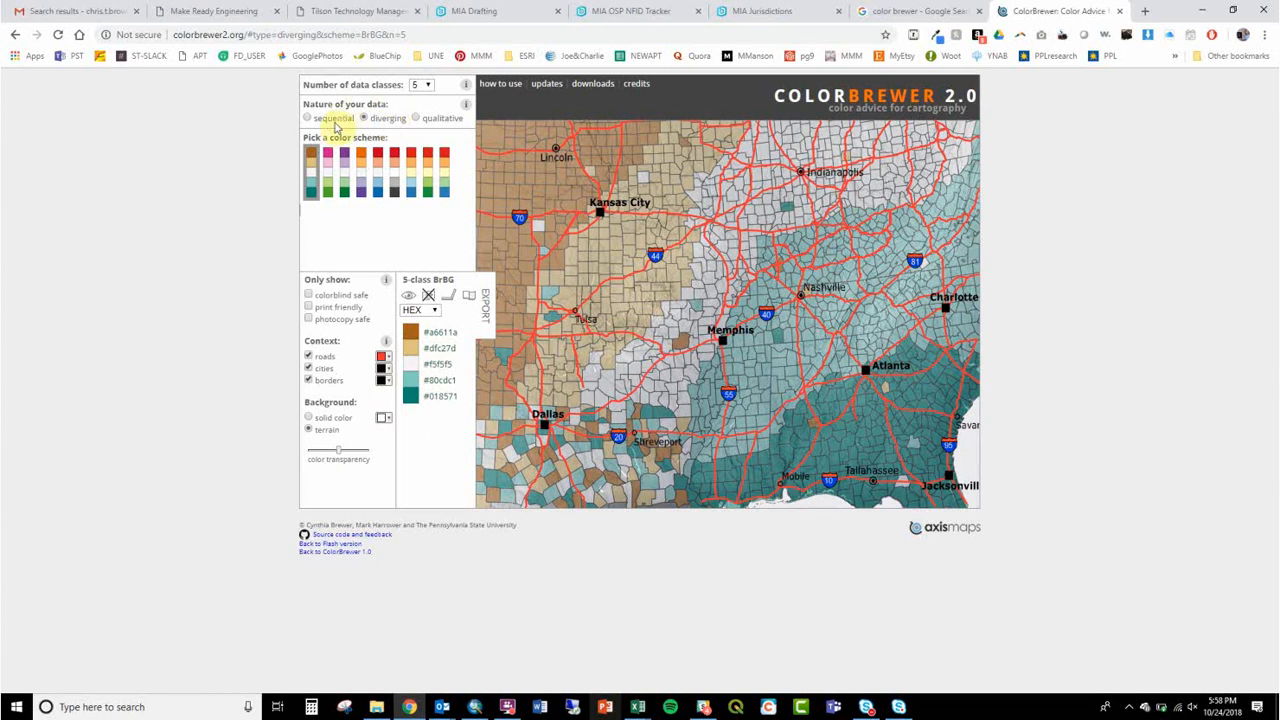
pyautogui.click(336, 127)
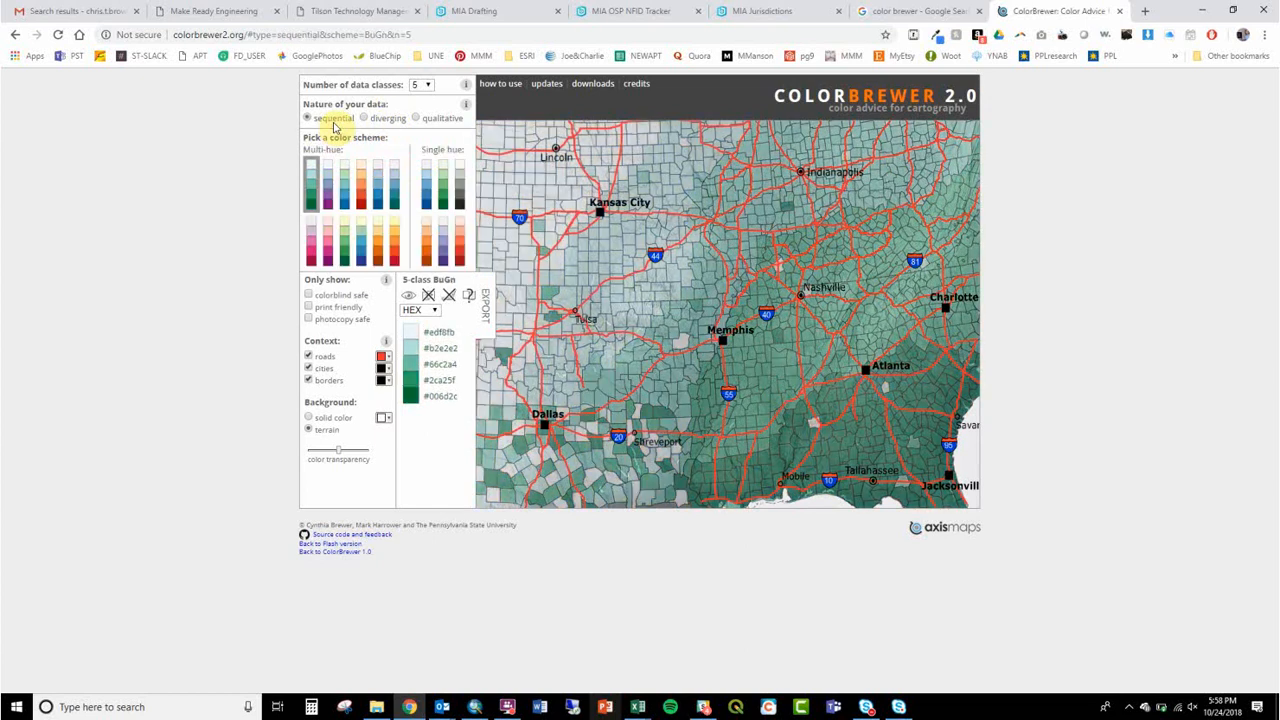
pyautogui.click(426, 119)
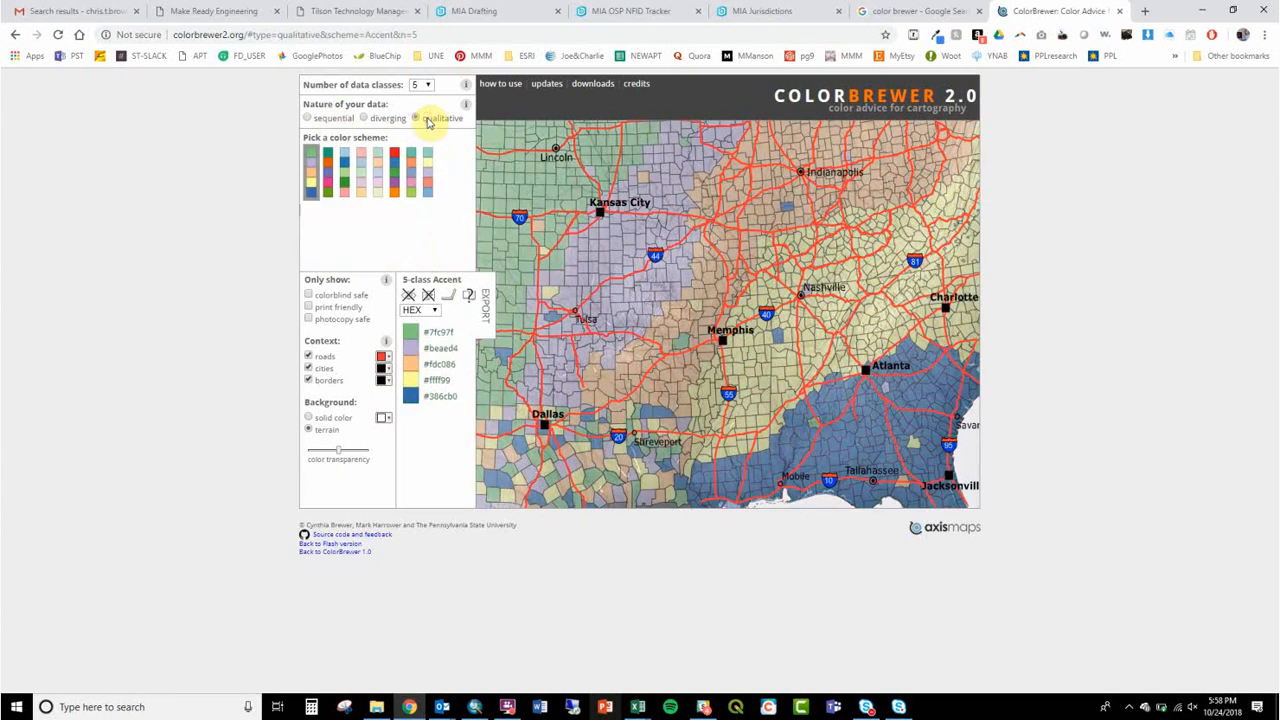
# Step: Set the number of data classes to 10, show the color codes as RGB, and select the first code, 166,206,227
pyautogui.click(426, 85)
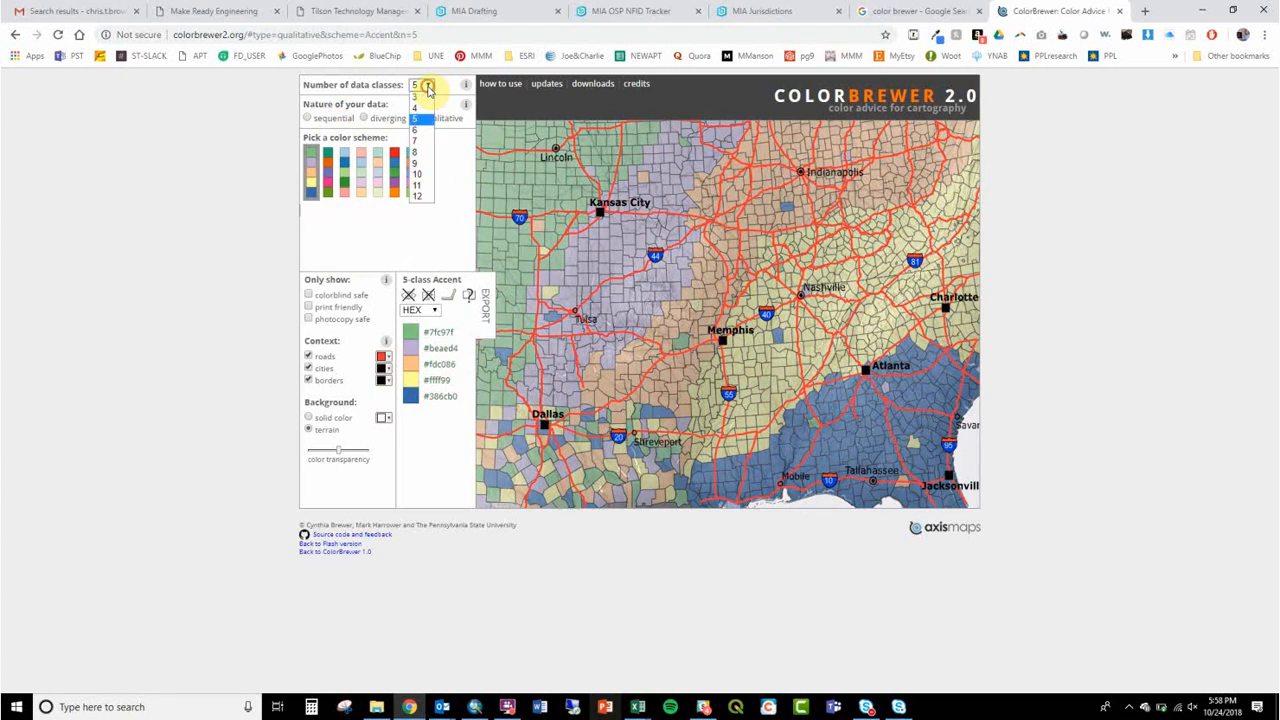
pyautogui.click(417, 175)
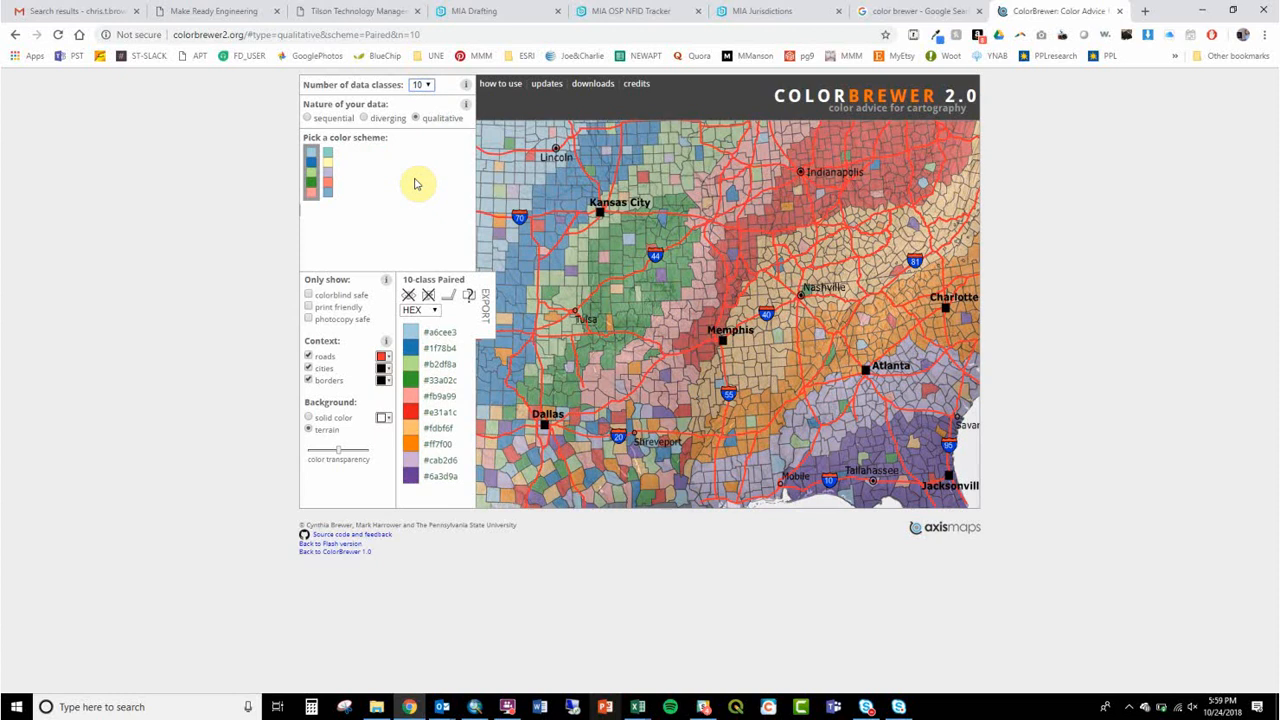
pyautogui.click(426, 312)
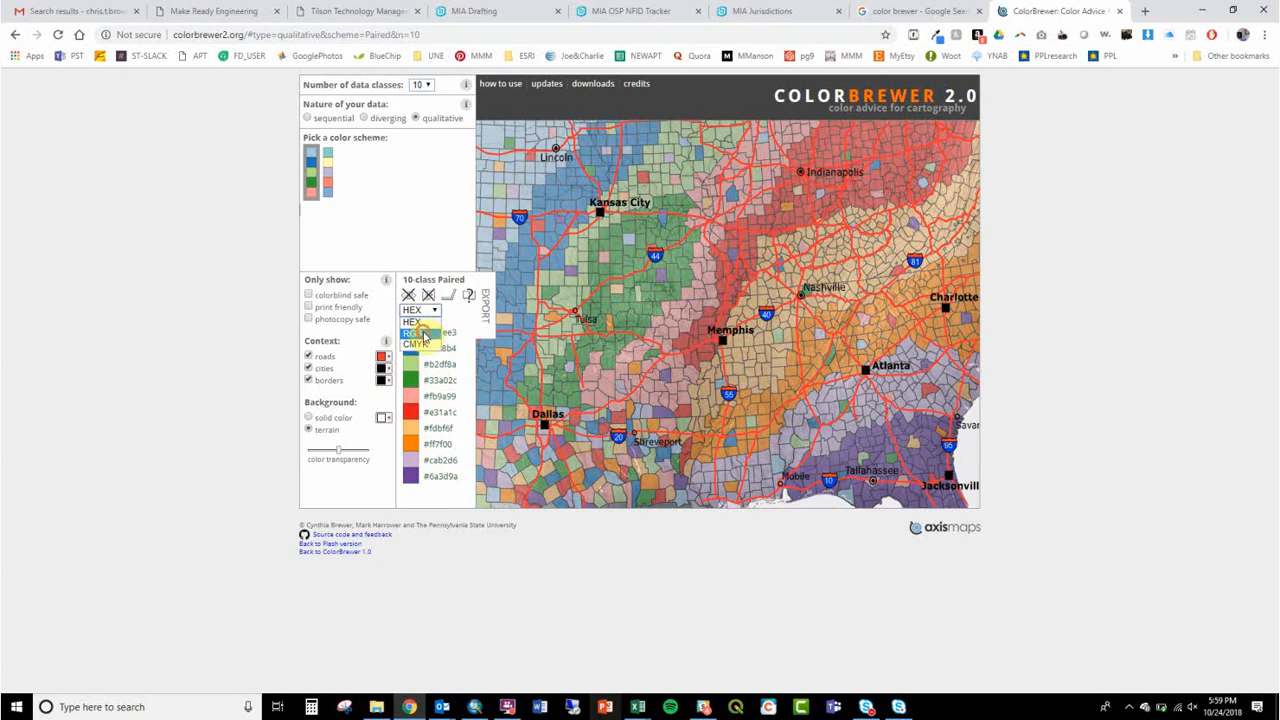
pyautogui.click(421, 329)
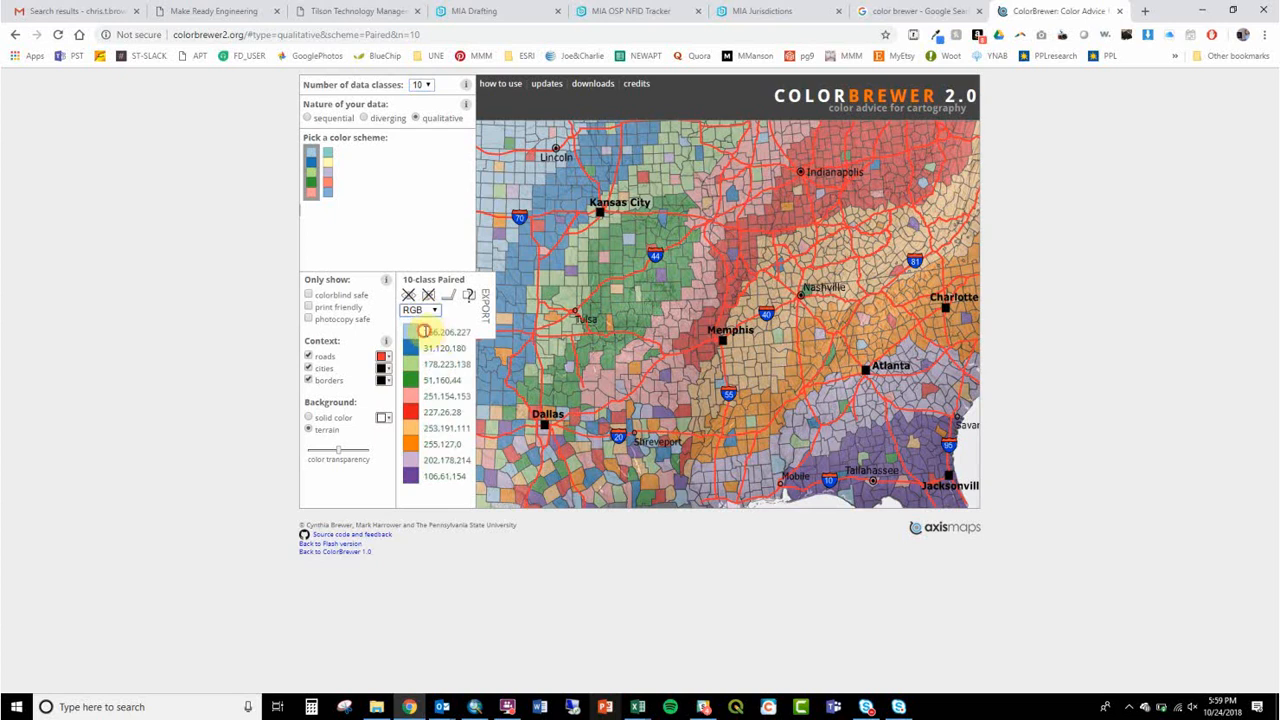
pyautogui.moveTo(425, 331); pyautogui.dragTo(471, 331)
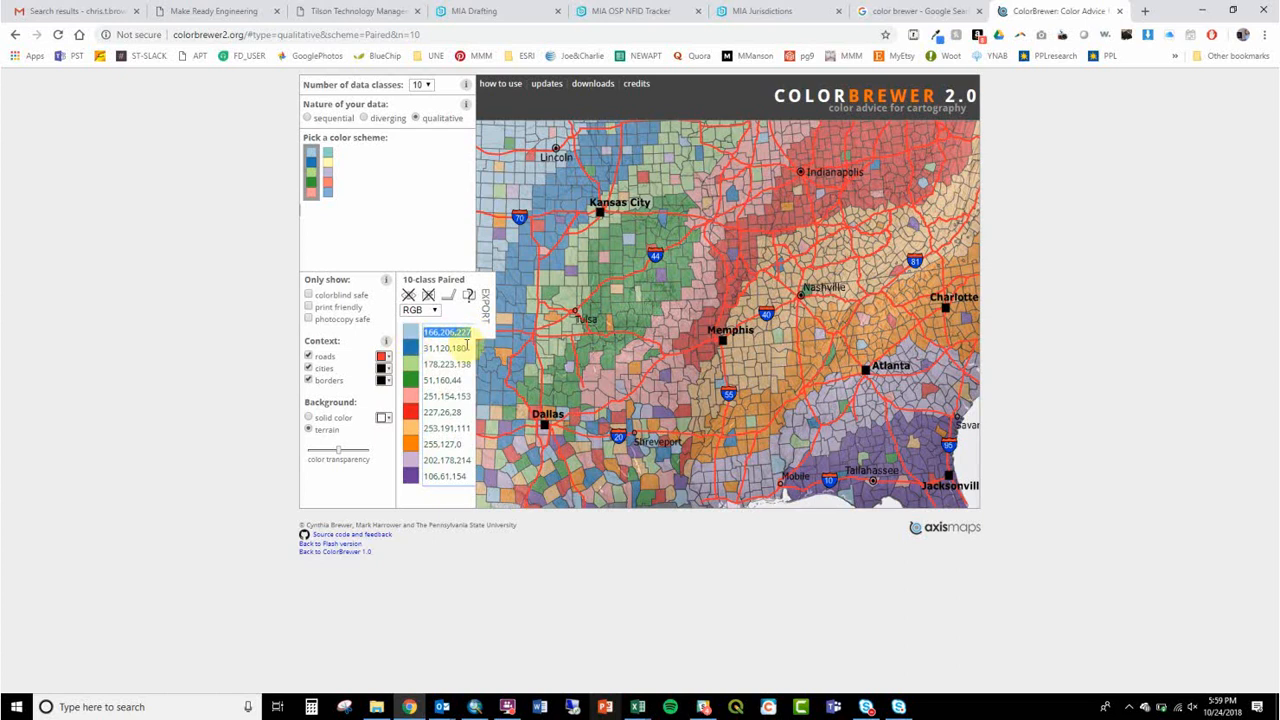
# Step: Switch to ArcMap and add the FunThings feature class from the ClassData dataset of MasterDB's ClassData.gdb in GIS161_Fall2018 to the map
pyautogui.click(470, 707)
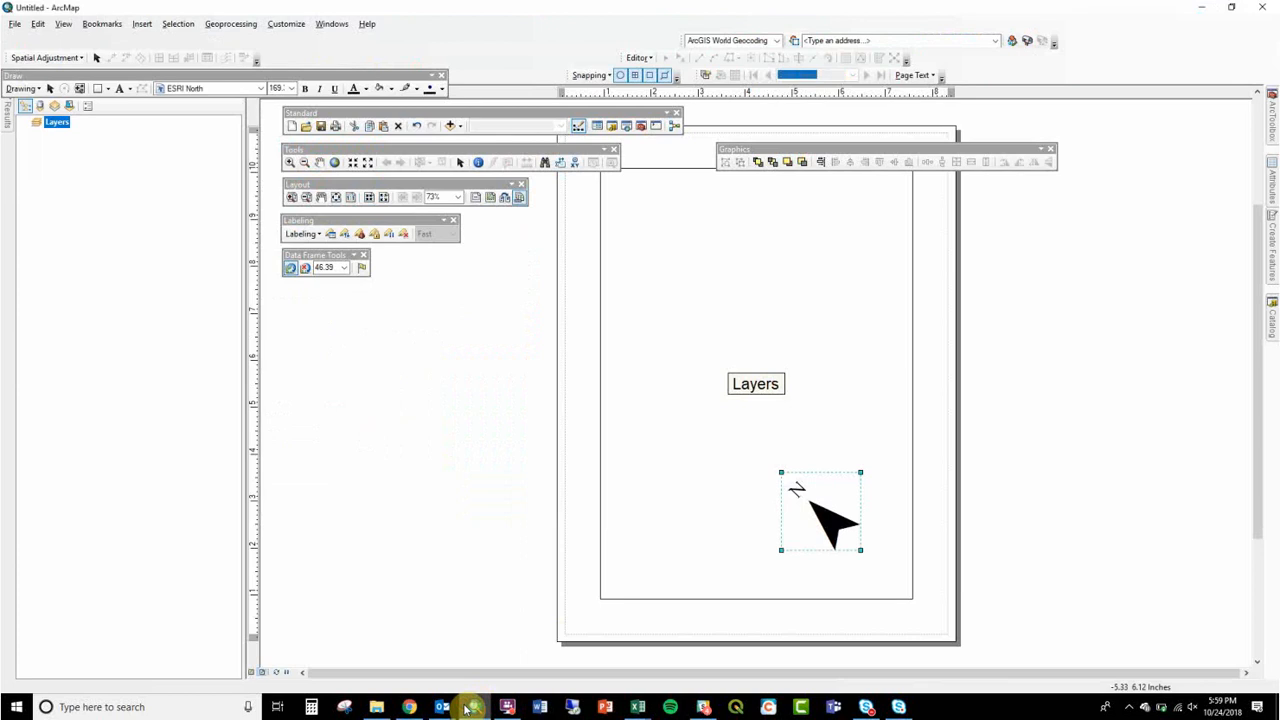
pyautogui.click(1272, 318)
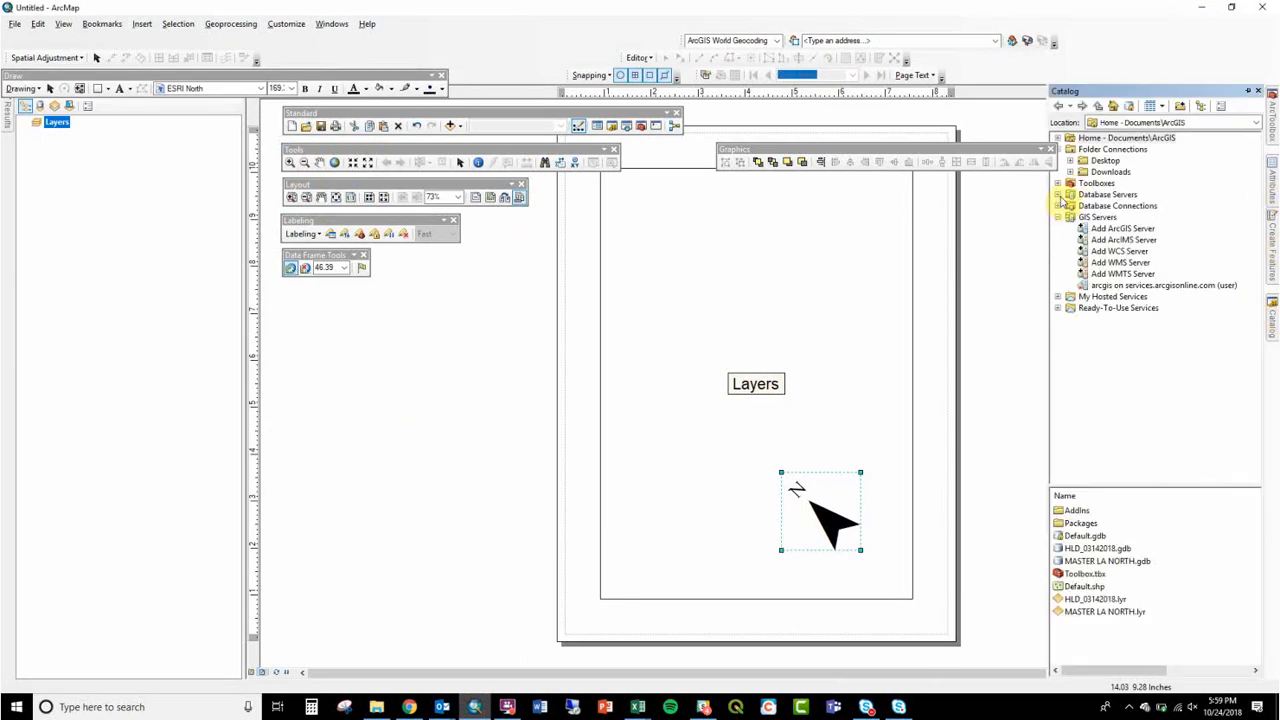
pyautogui.click(1070, 160)
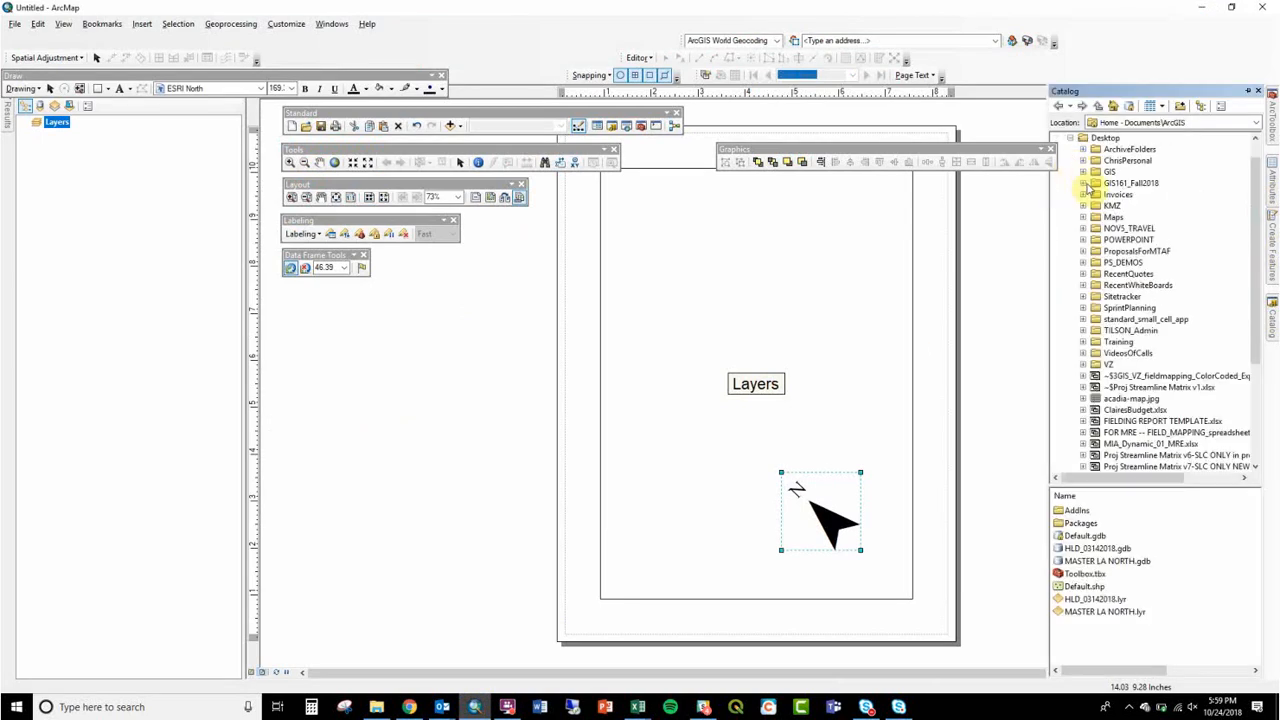
pyautogui.click(1084, 184)
pyautogui.click(1096, 217)
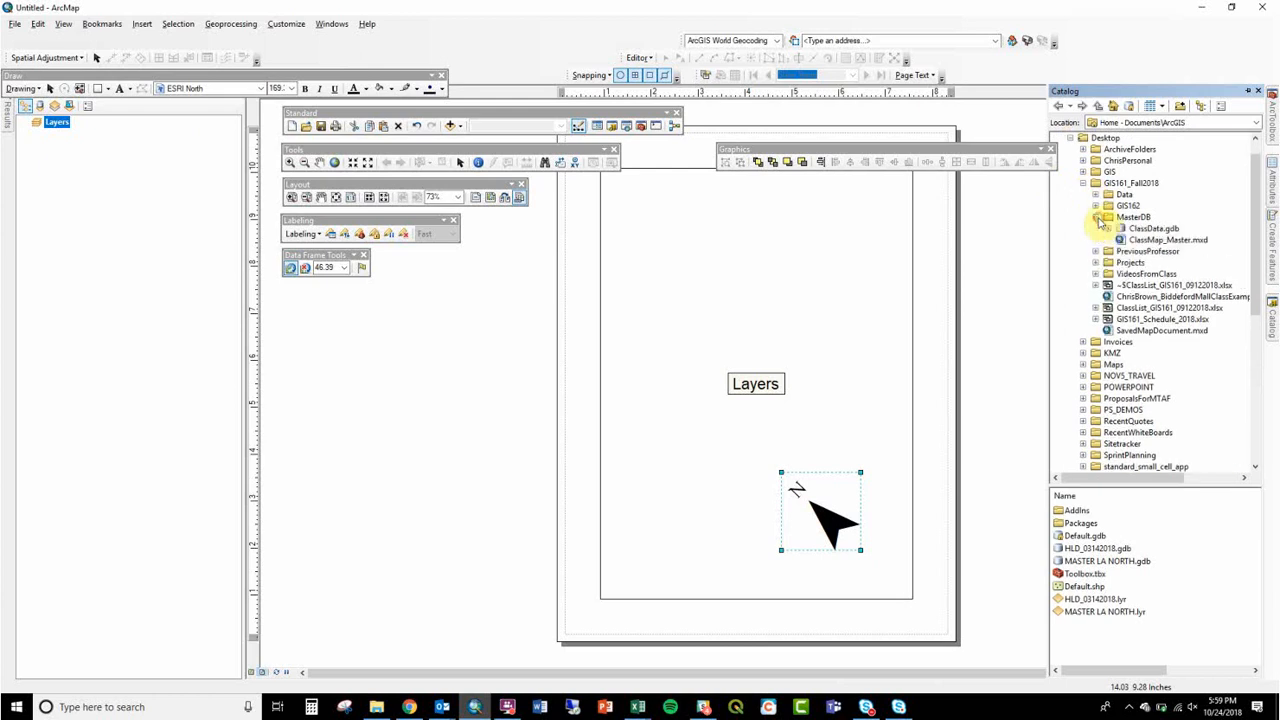
pyautogui.click(1108, 228)
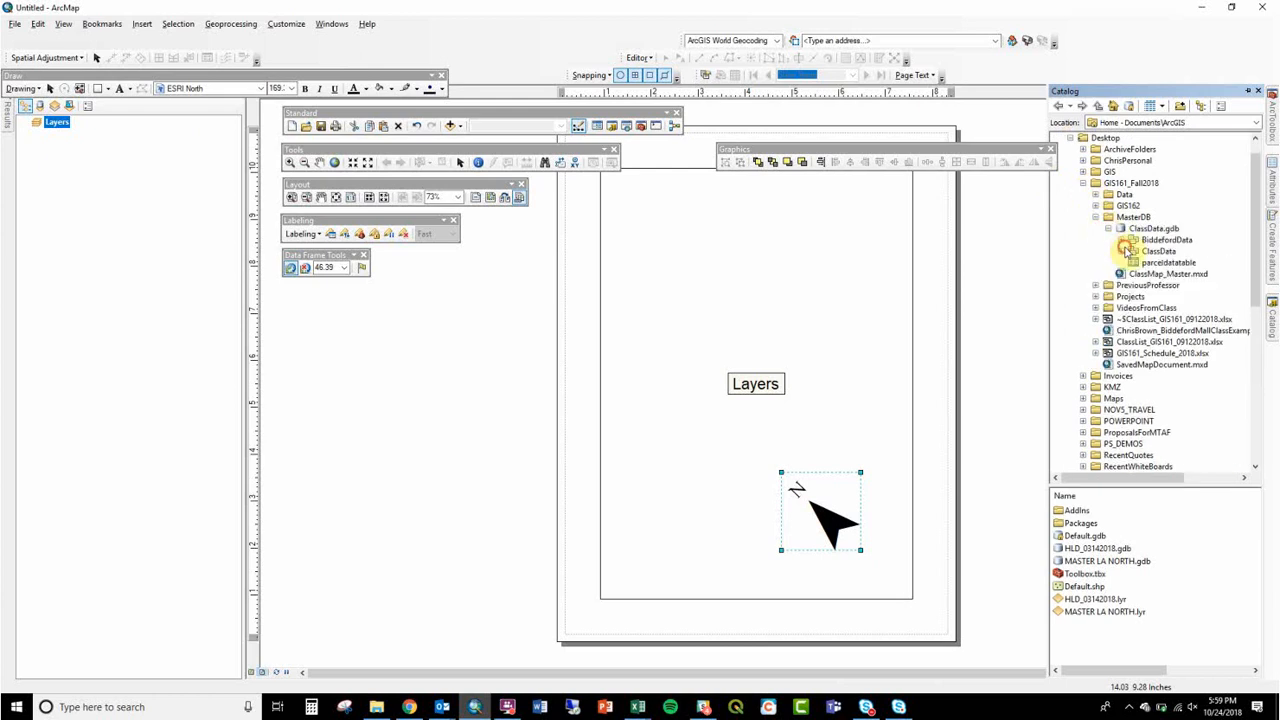
pyautogui.click(1122, 251)
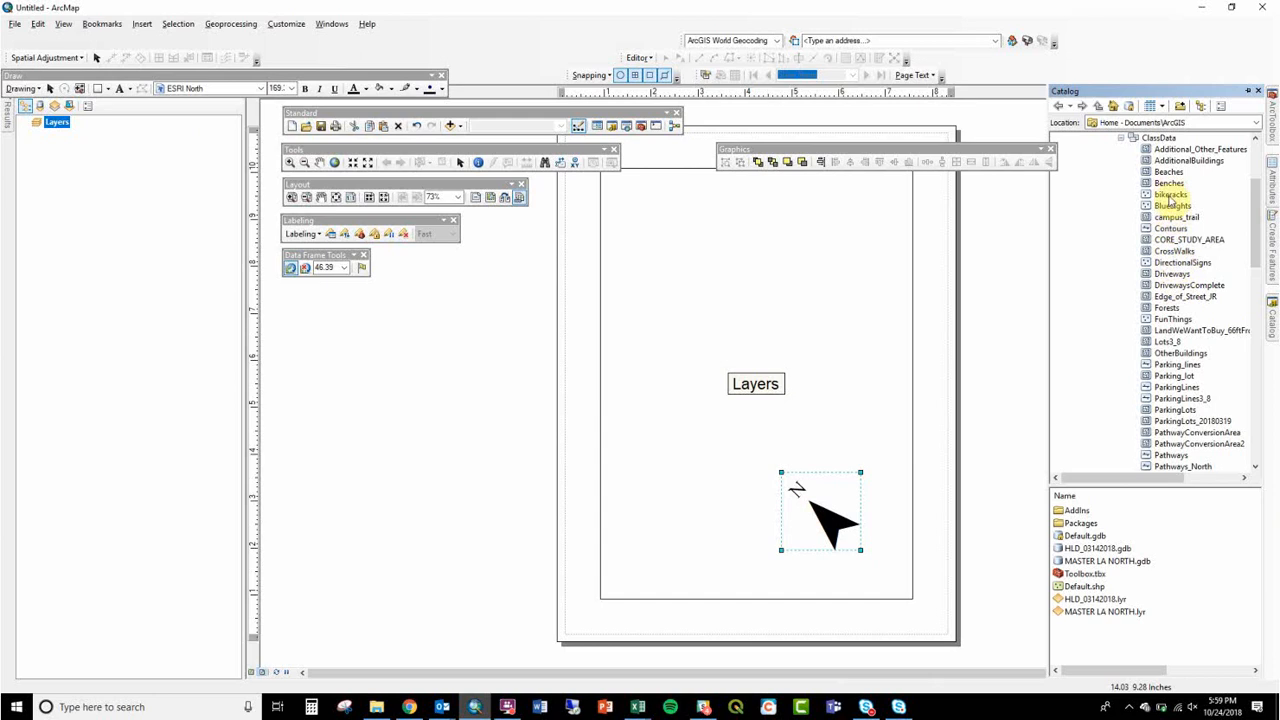
pyautogui.moveTo(1168, 319); pyautogui.dragTo(886, 346)
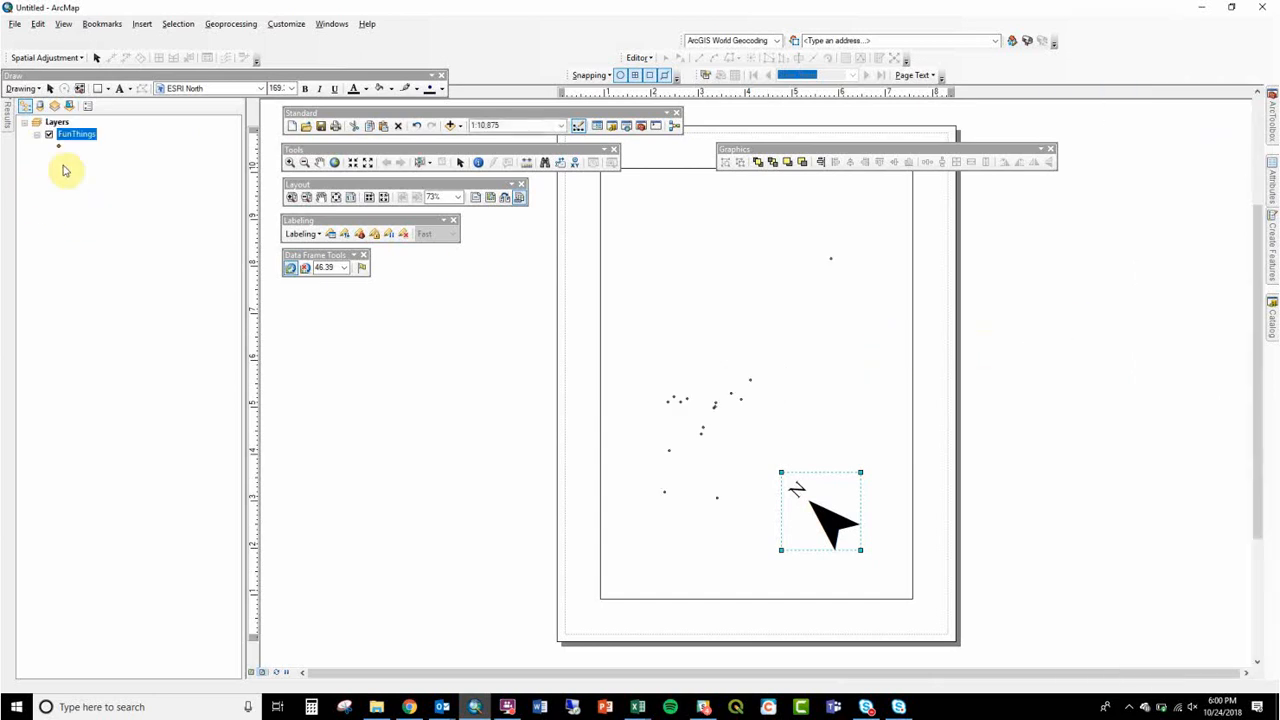
# Step: Zoom to the extent of the FunThings layer and change from layout view to data view
pyautogui.rightClick(73, 133)
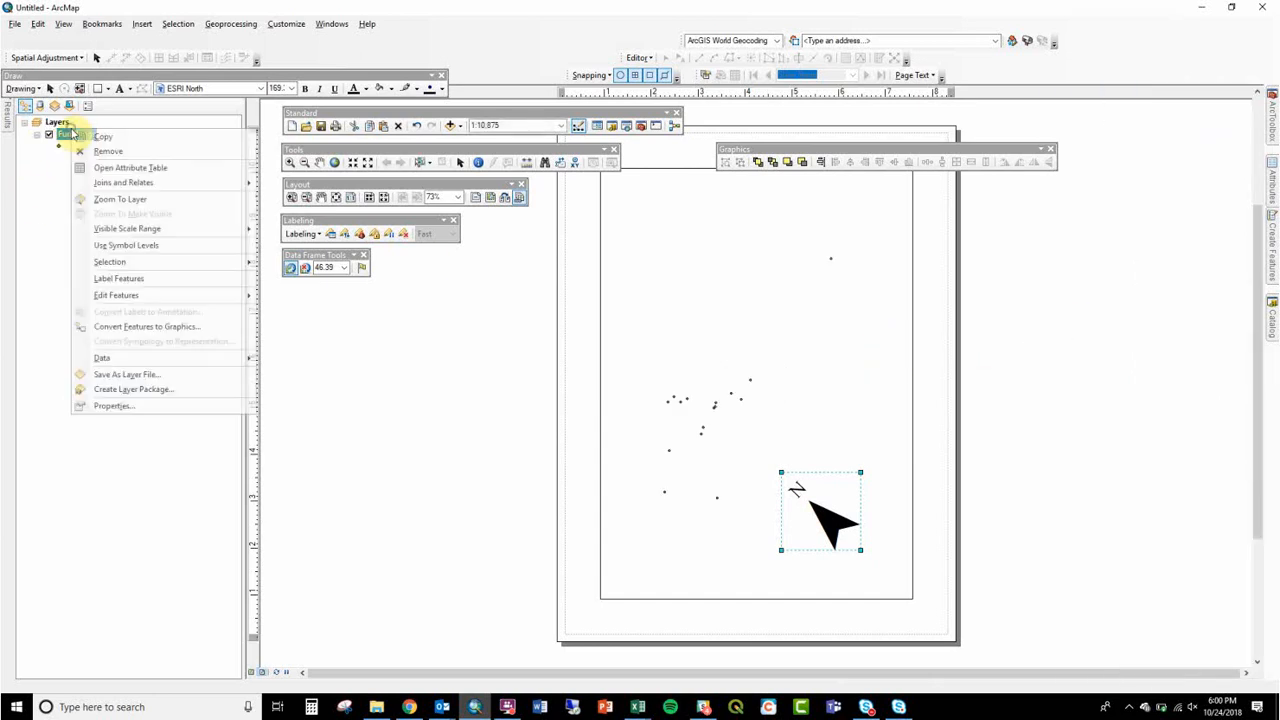
pyautogui.click(123, 197)
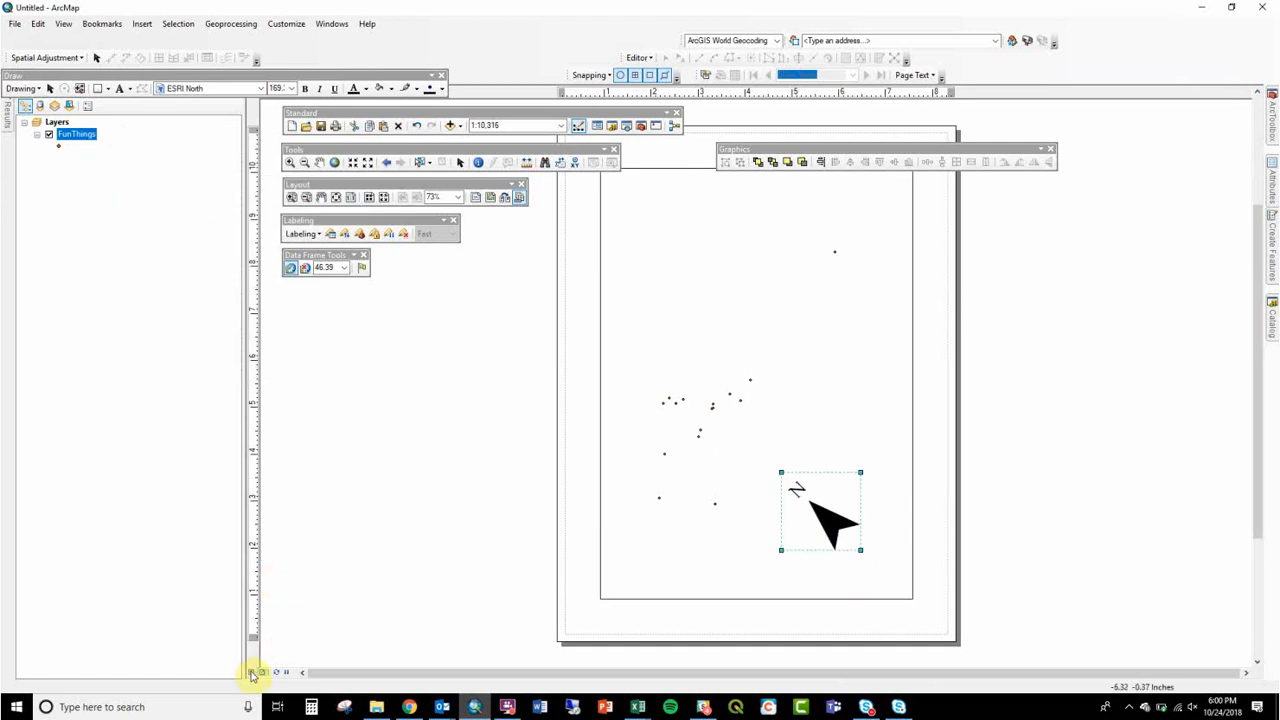
pyautogui.click(252, 672)
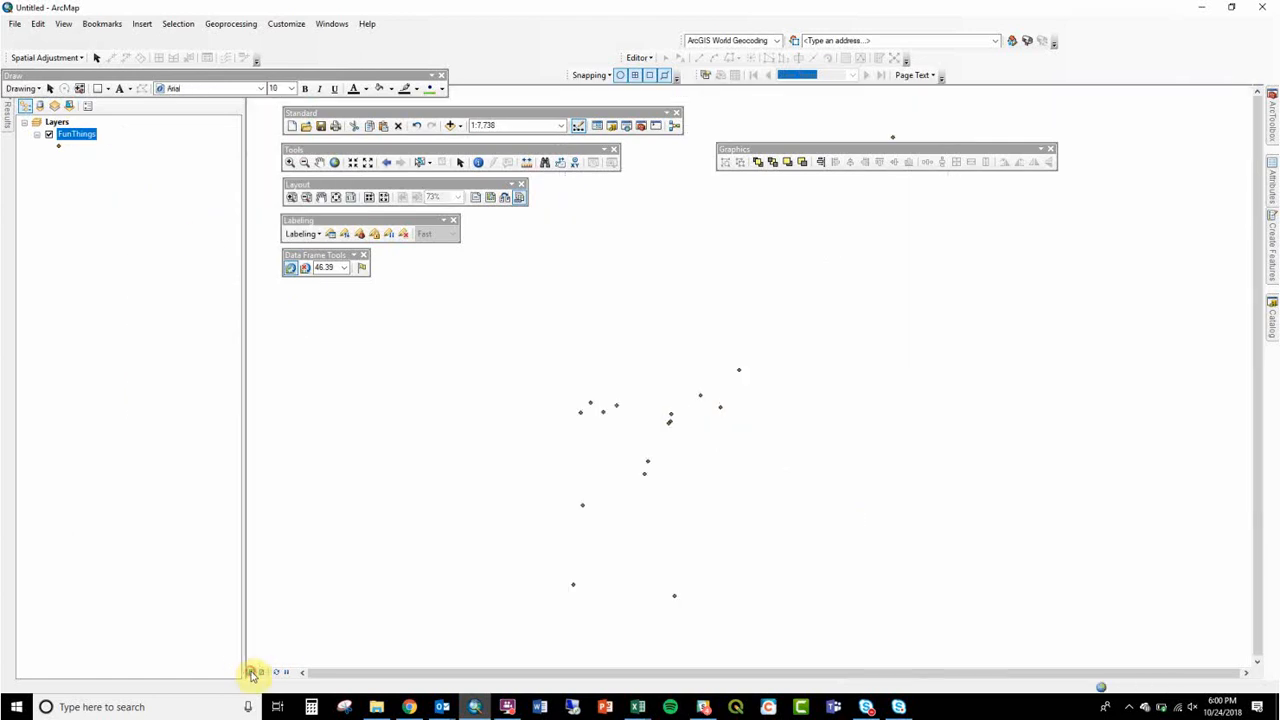
# Step: Symbolize the FunThings layer by unique values of the Descrpt field, with all values added
pyautogui.doubleClick(80, 134)
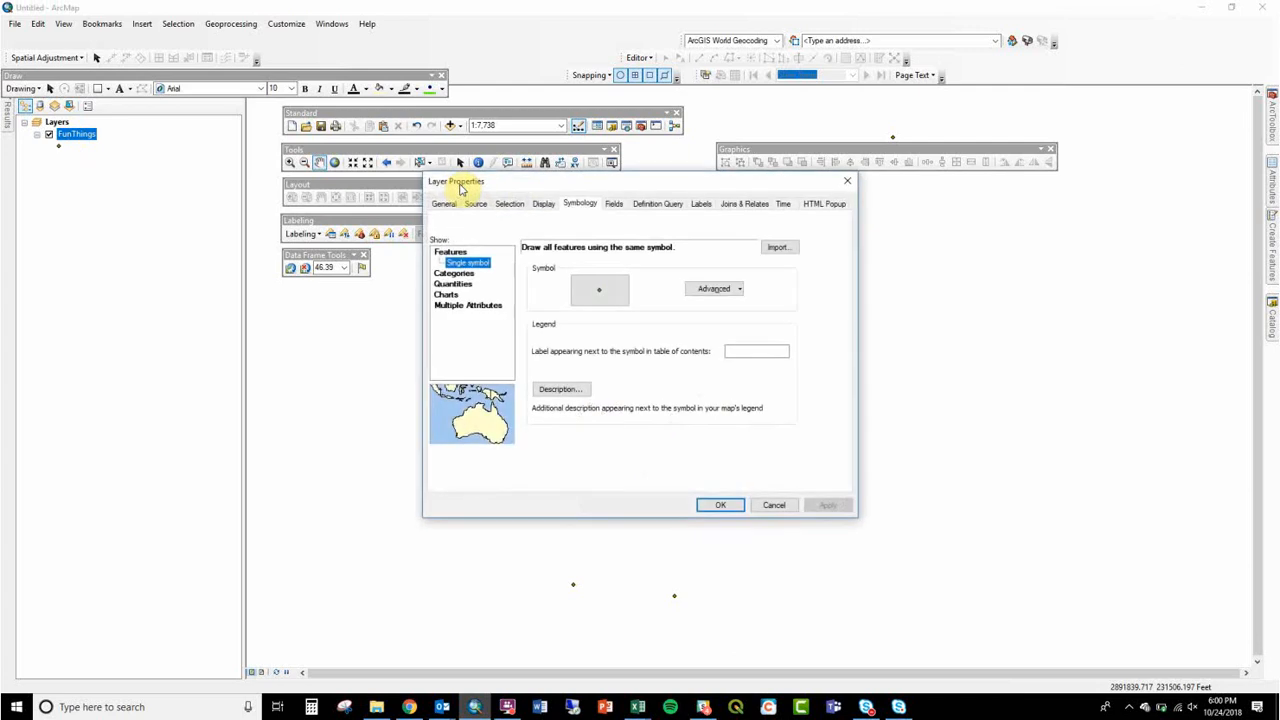
pyautogui.click(460, 274)
pyautogui.click(543, 279)
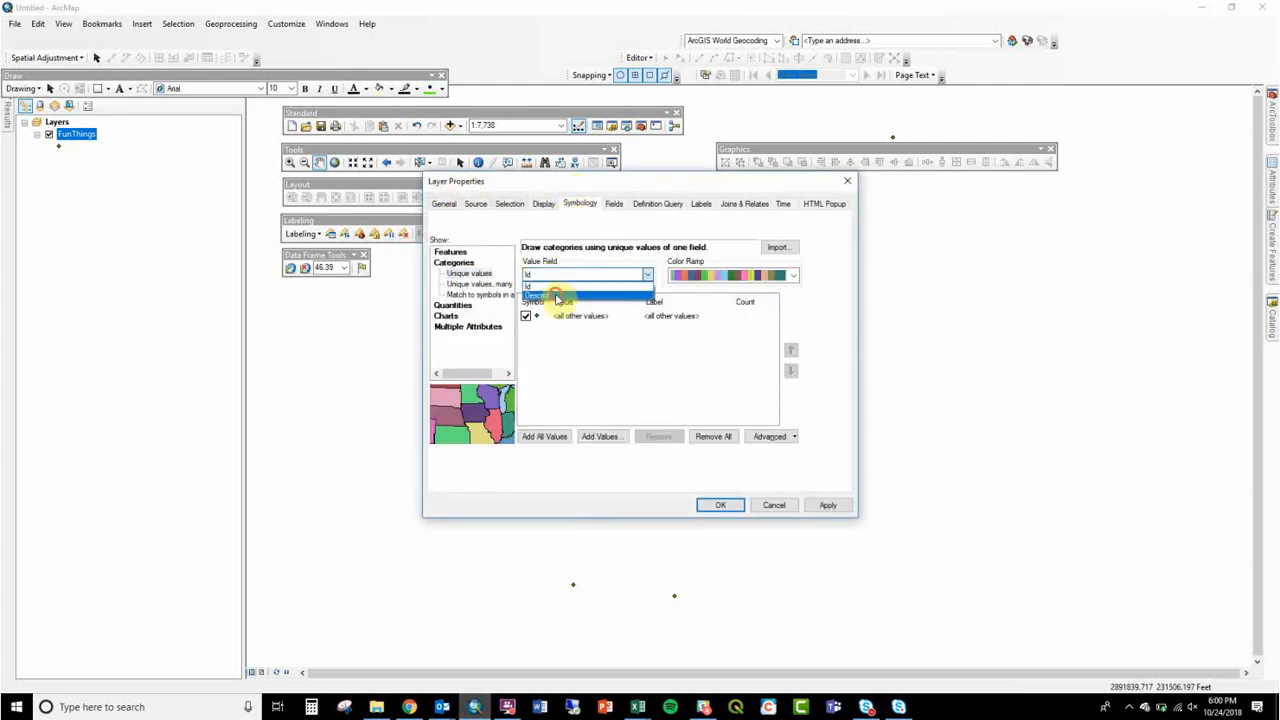
pyautogui.click(557, 295)
pyautogui.click(550, 436)
# Step: Set the size of all the FunThings category symbols to 14 and apply the symbology to the layer
pyautogui.rightClick(560, 372)
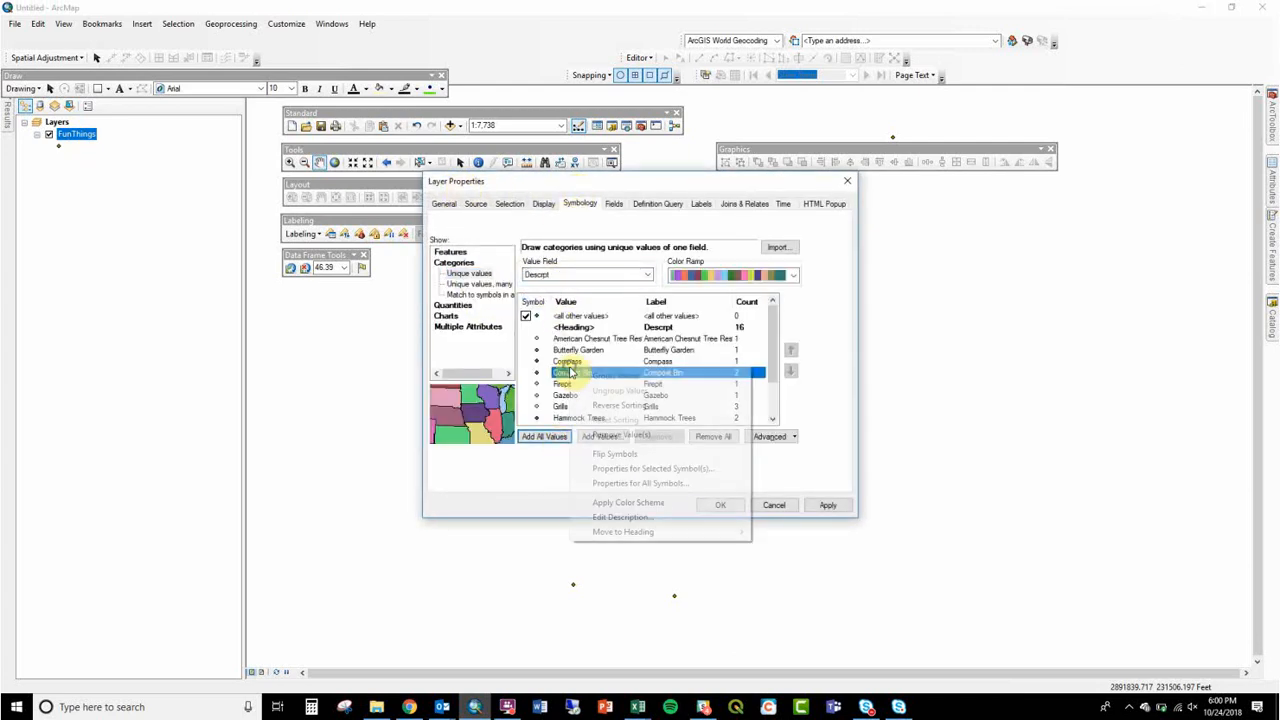
pyautogui.click(643, 484)
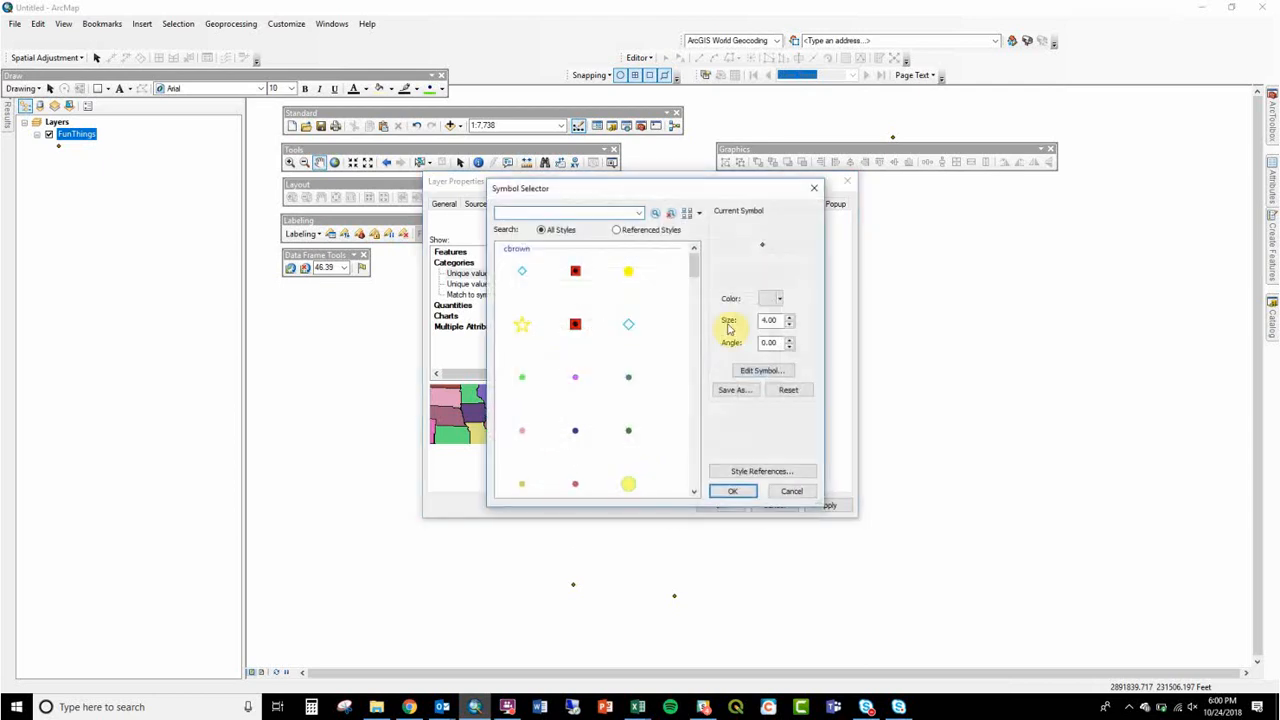
pyautogui.doubleClick(774, 321)
pyautogui.write('14')
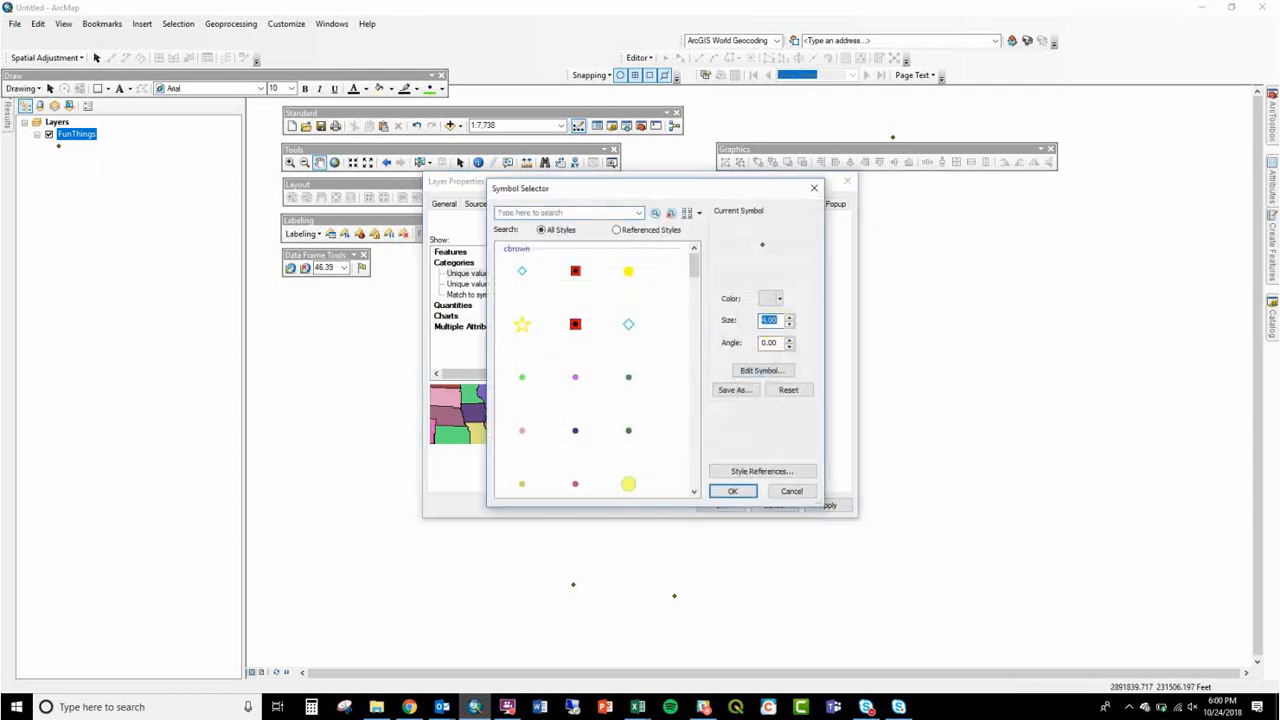
pyautogui.click(722, 491)
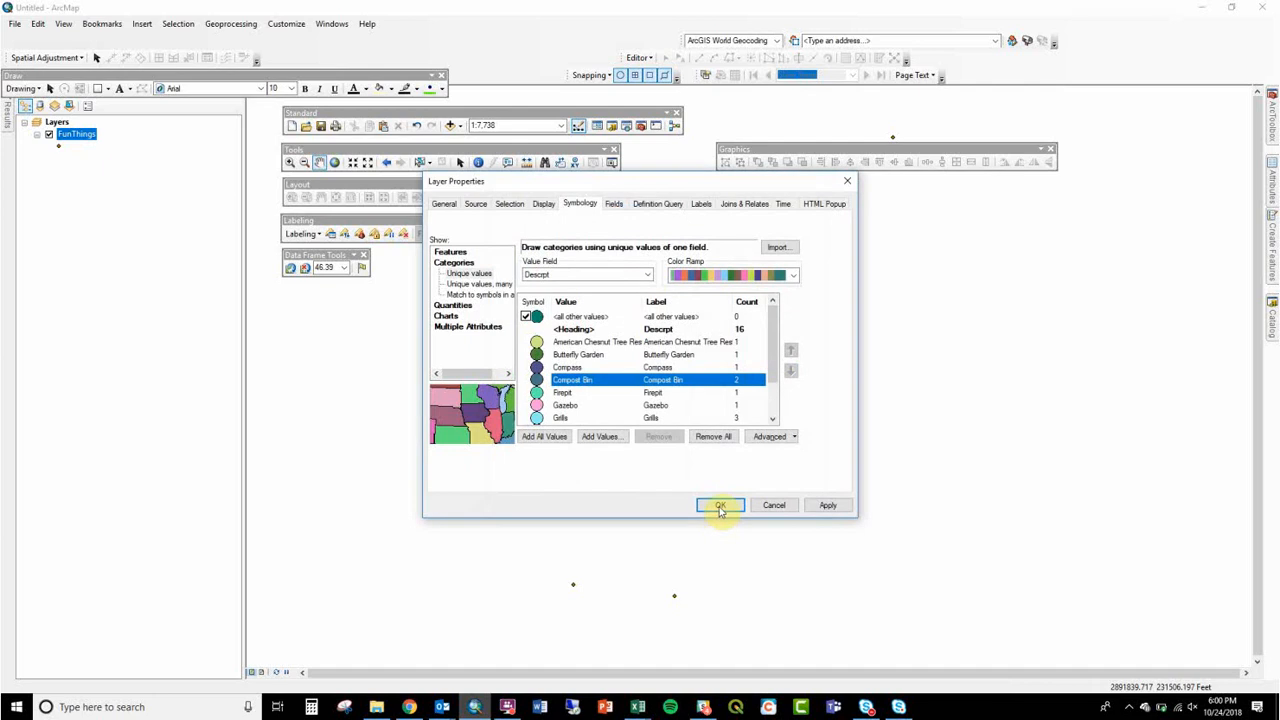
pyautogui.click(719, 506)
# Step: Arrange the ArcMap window and the ColorBrewer browser window side by side, with the map closer in on the main point cluster
pyautogui.moveTo(719, 506); pyautogui.dragTo(780, 462)
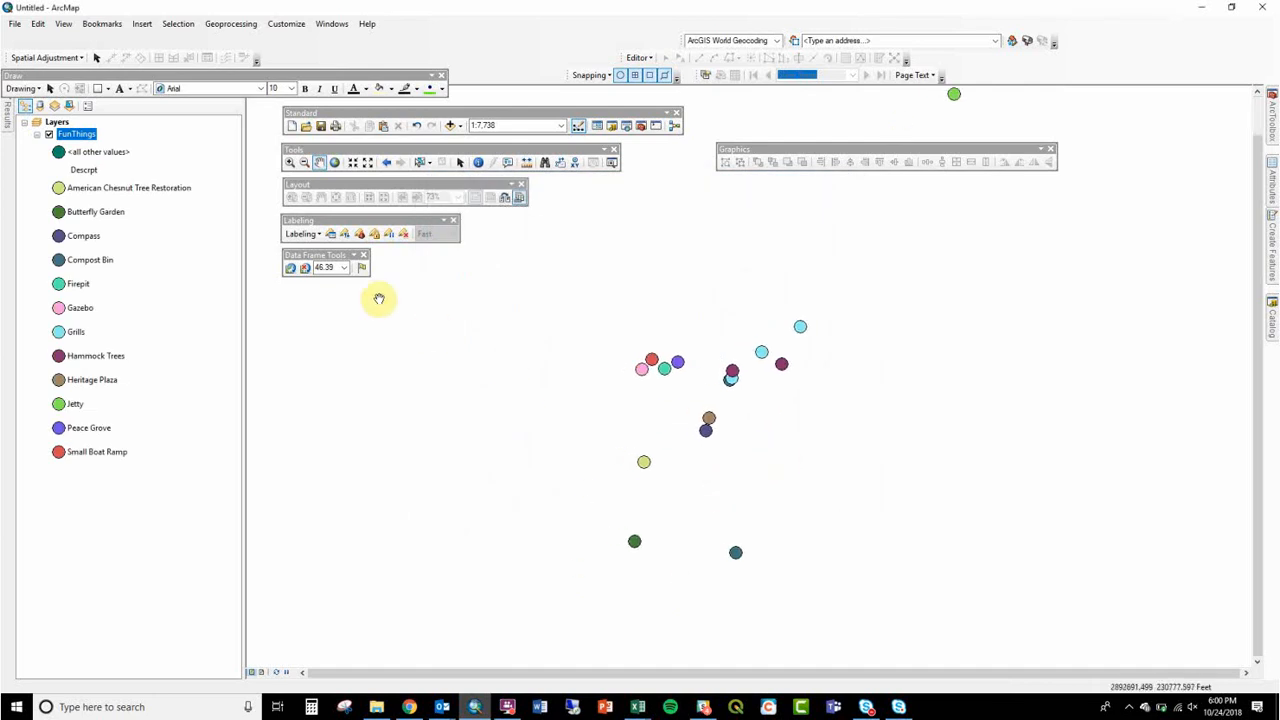
pyautogui.click(293, 160)
pyautogui.moveTo(587, 270); pyautogui.dragTo(830, 597)
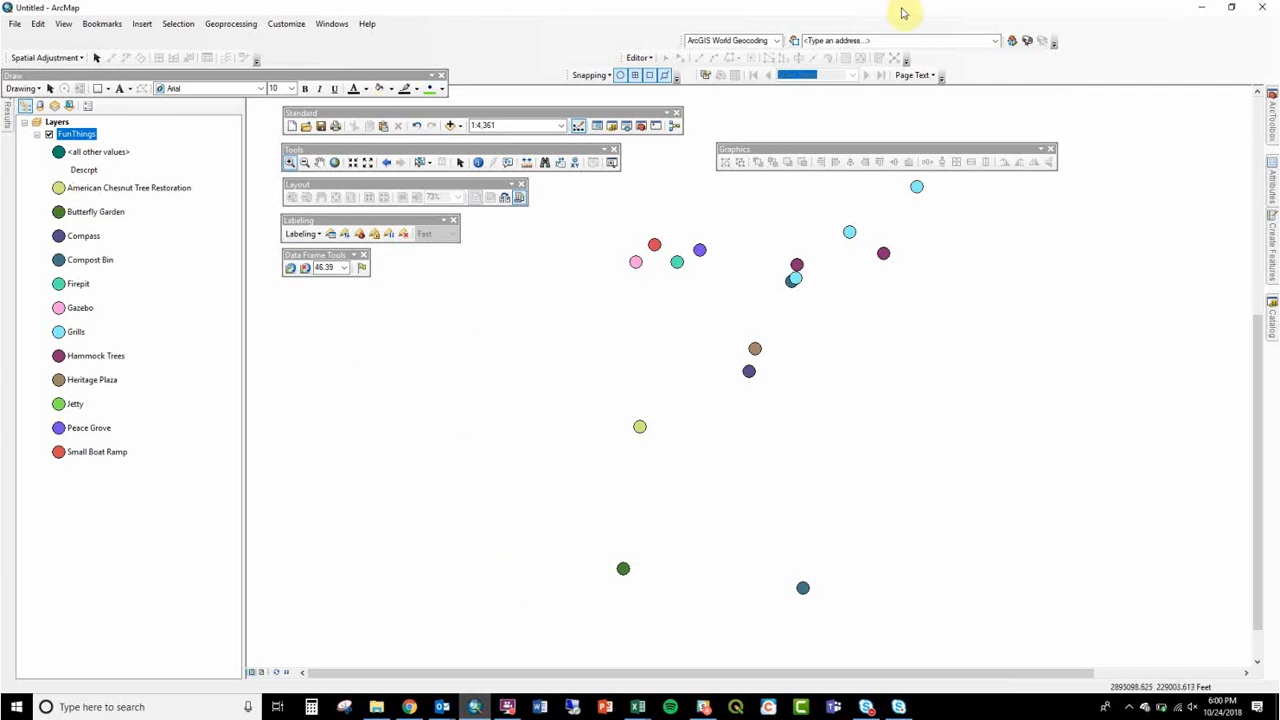
pyautogui.moveTo(903, 13); pyautogui.dragTo(1278, 300)
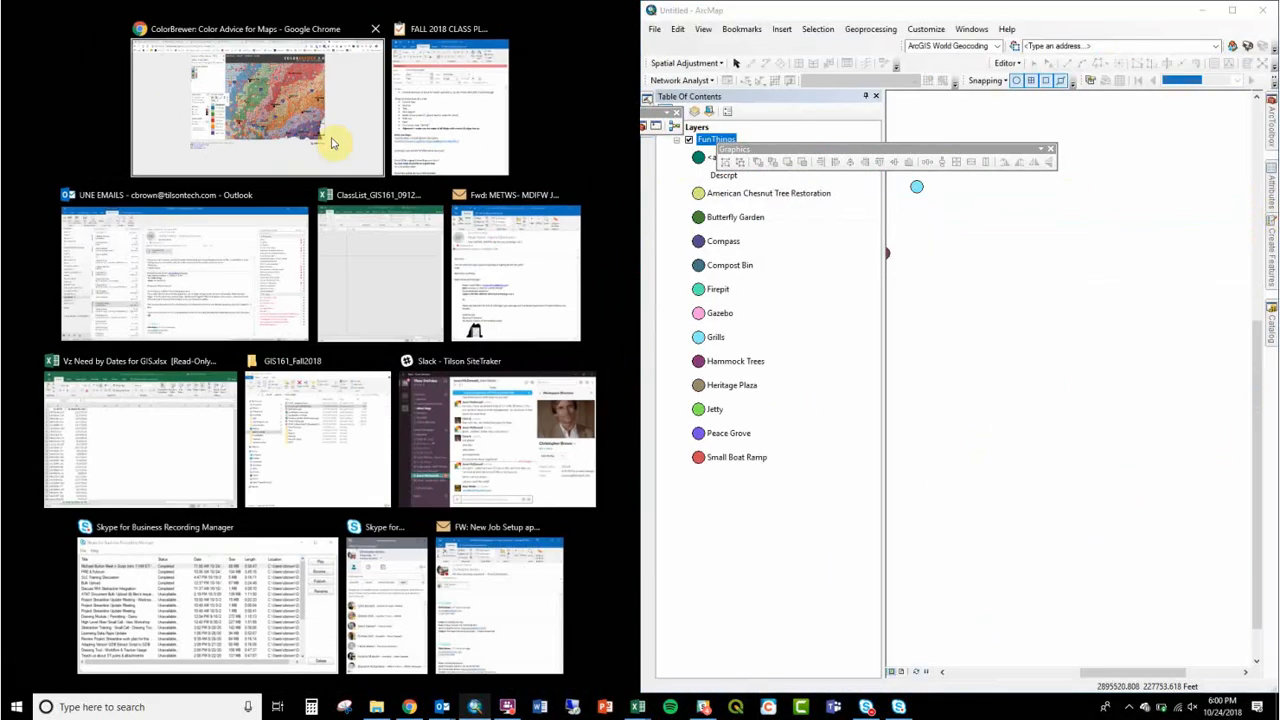
pyautogui.click(333, 143)
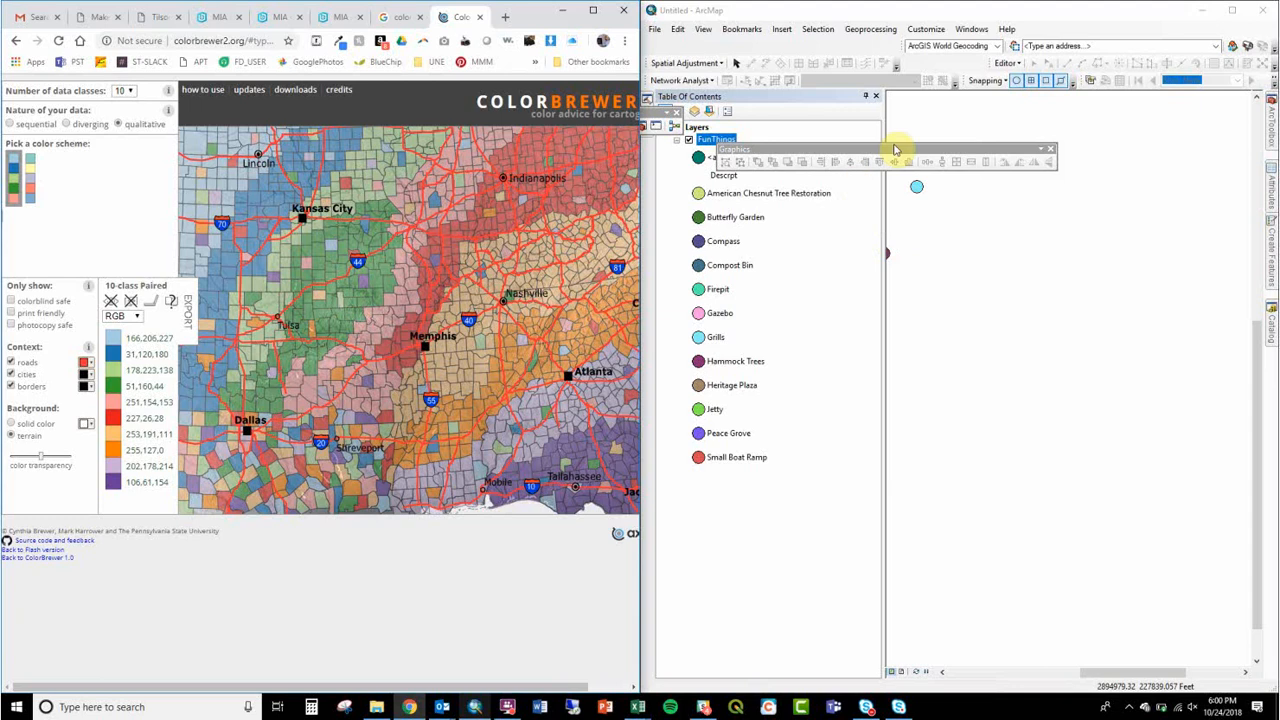
# Step: Open the symbol settings of the American Chesnut Tree Restoration category and highlight the RGB code 166,206,227 in ColorBrewer
pyautogui.click(699, 195)
pyautogui.moveTo(703, 200); pyautogui.dragTo(891, 249)
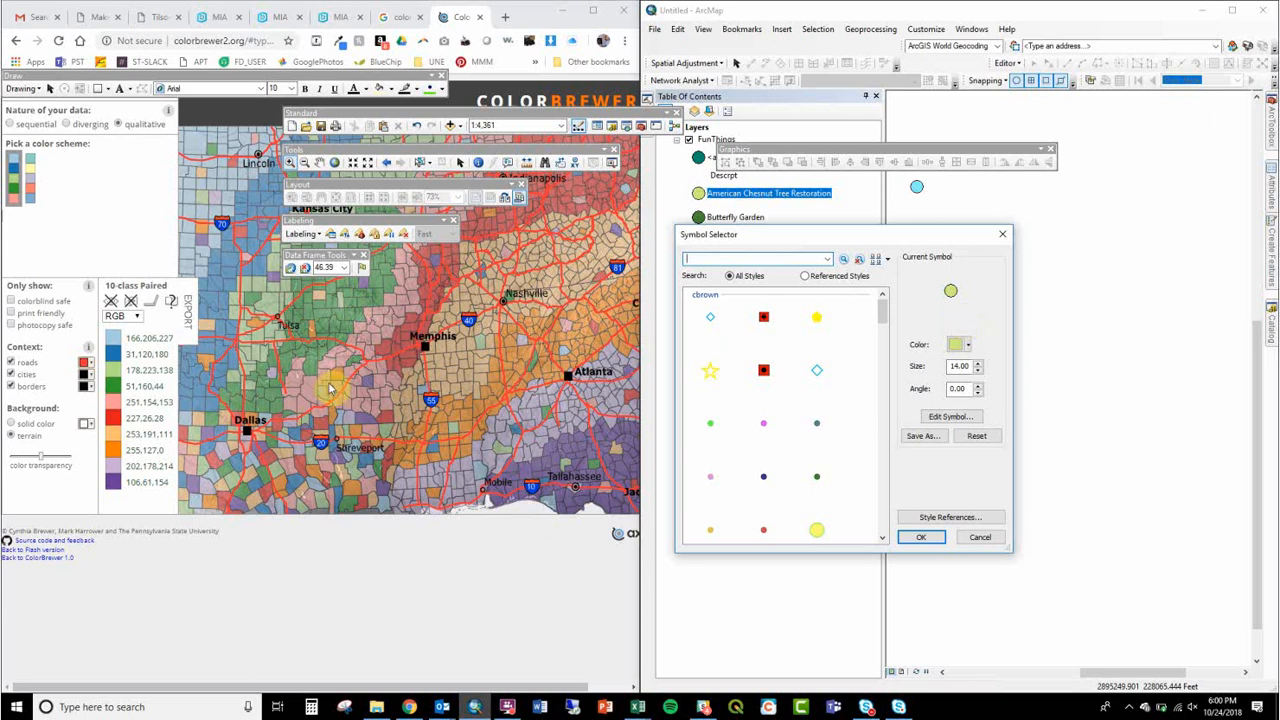
pyautogui.click(135, 340)
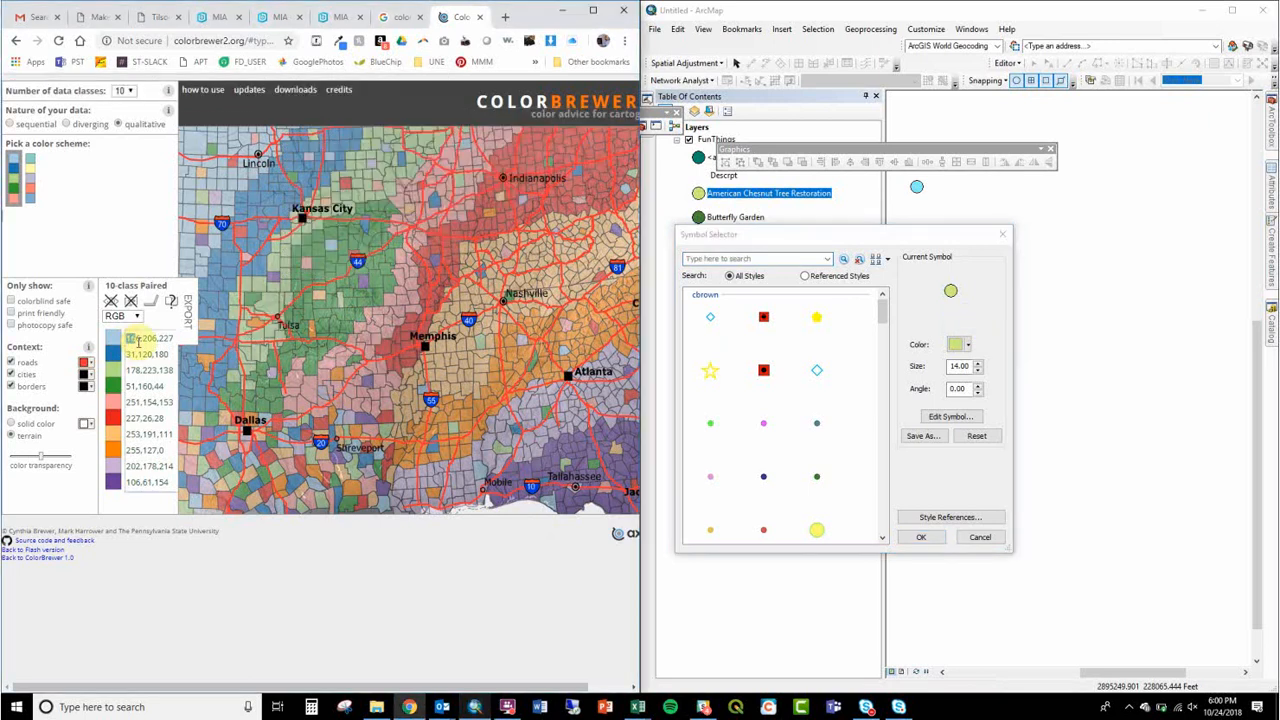
pyautogui.moveTo(127, 338); pyautogui.dragTo(172, 340)
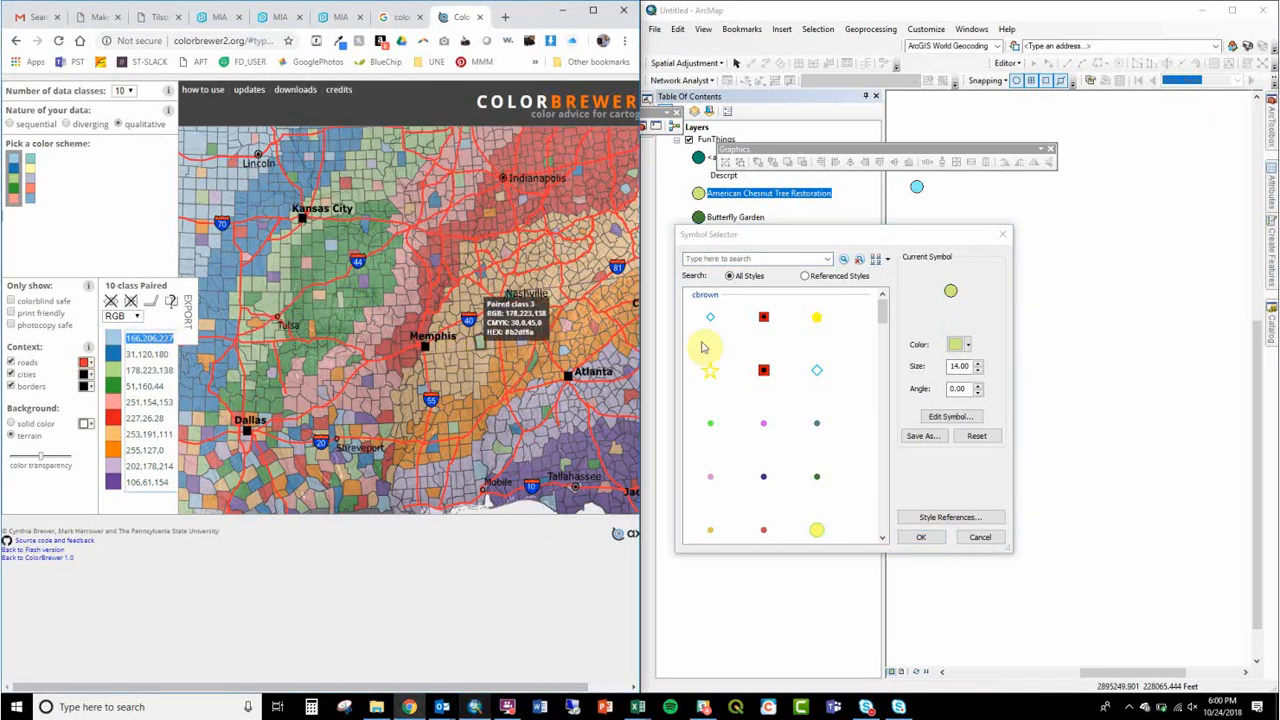
# Step: Set the American Chesnut Tree Restoration symbol's color to RGB 166, 206, 227 using the RGB color model
pyautogui.click(962, 345)
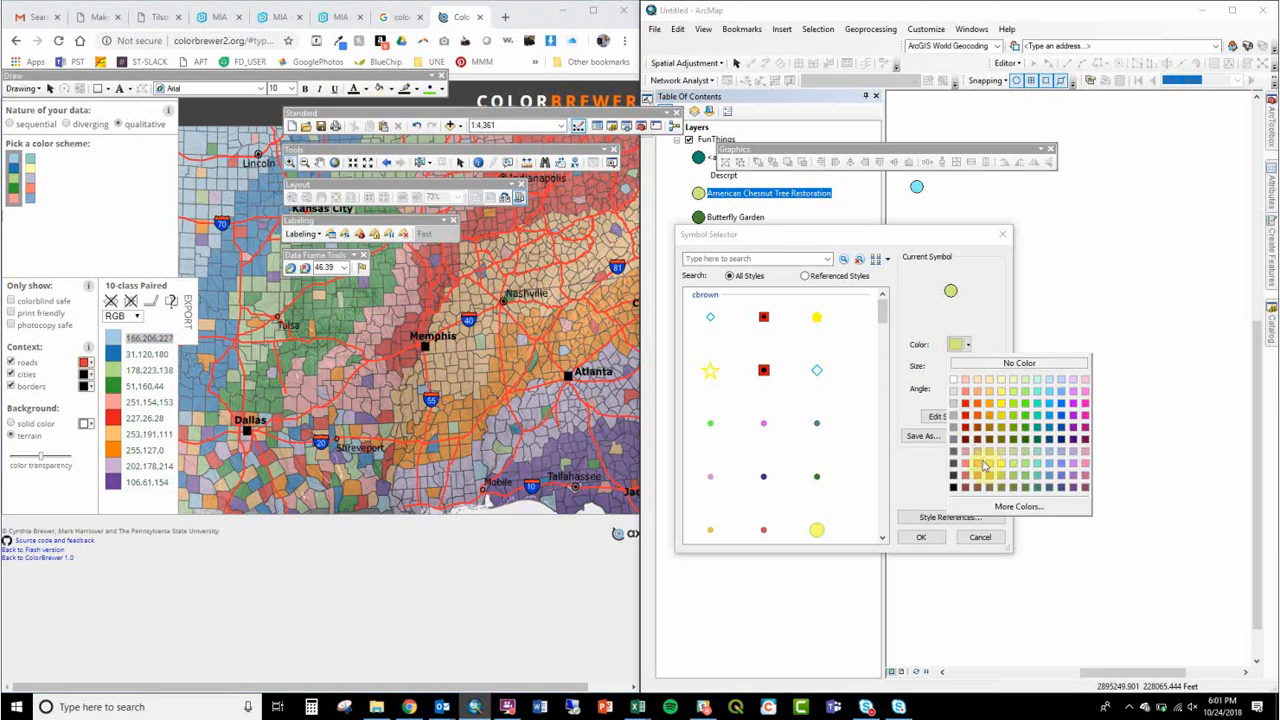
pyautogui.click(995, 507)
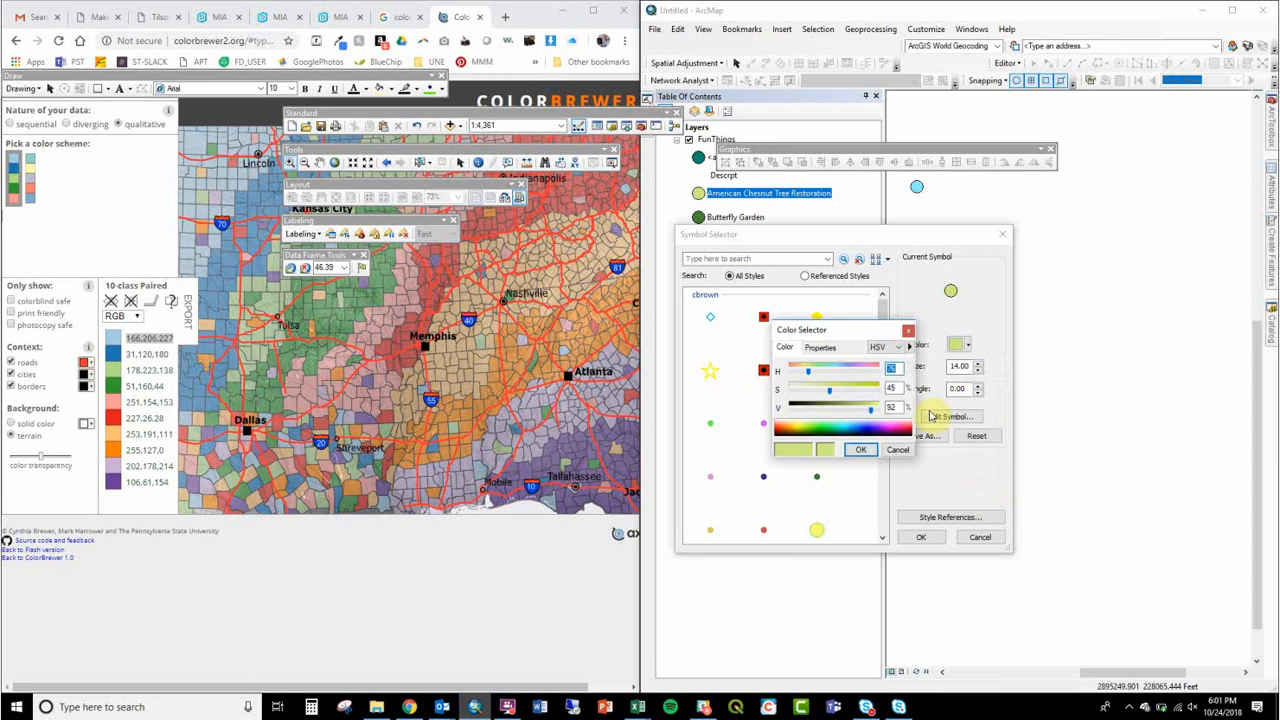
pyautogui.click(884, 346)
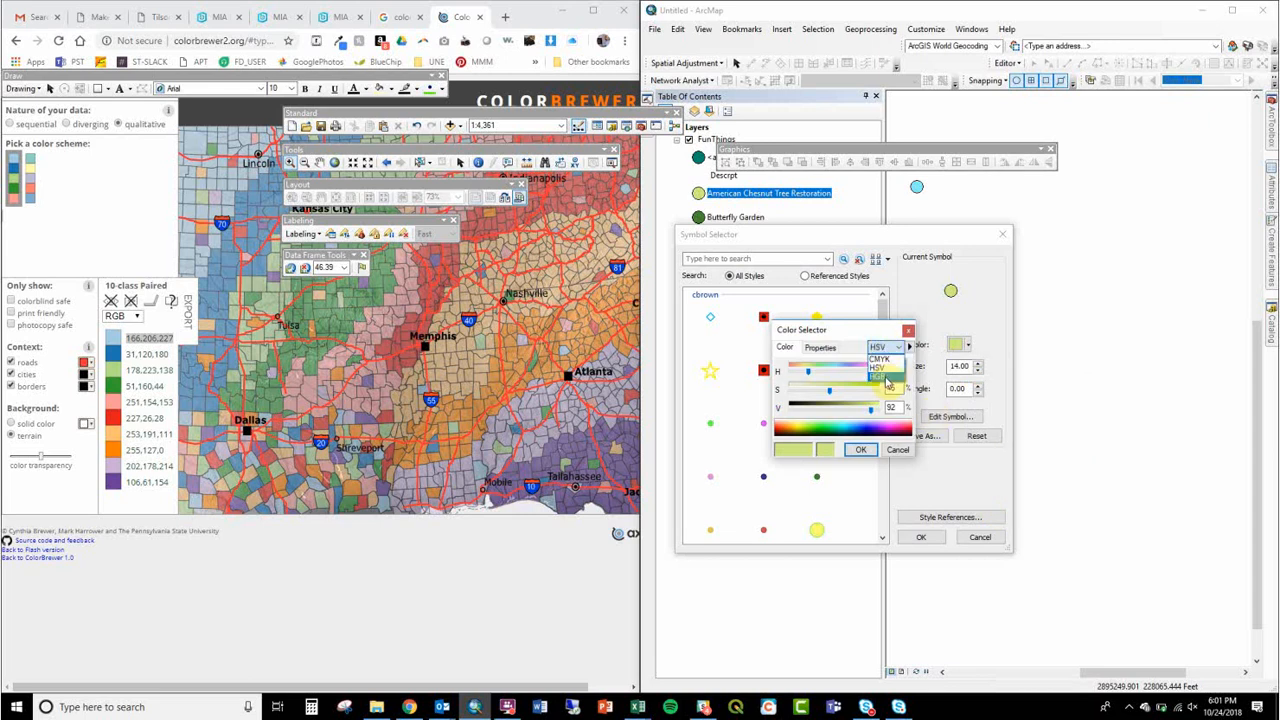
pyautogui.click(885, 377)
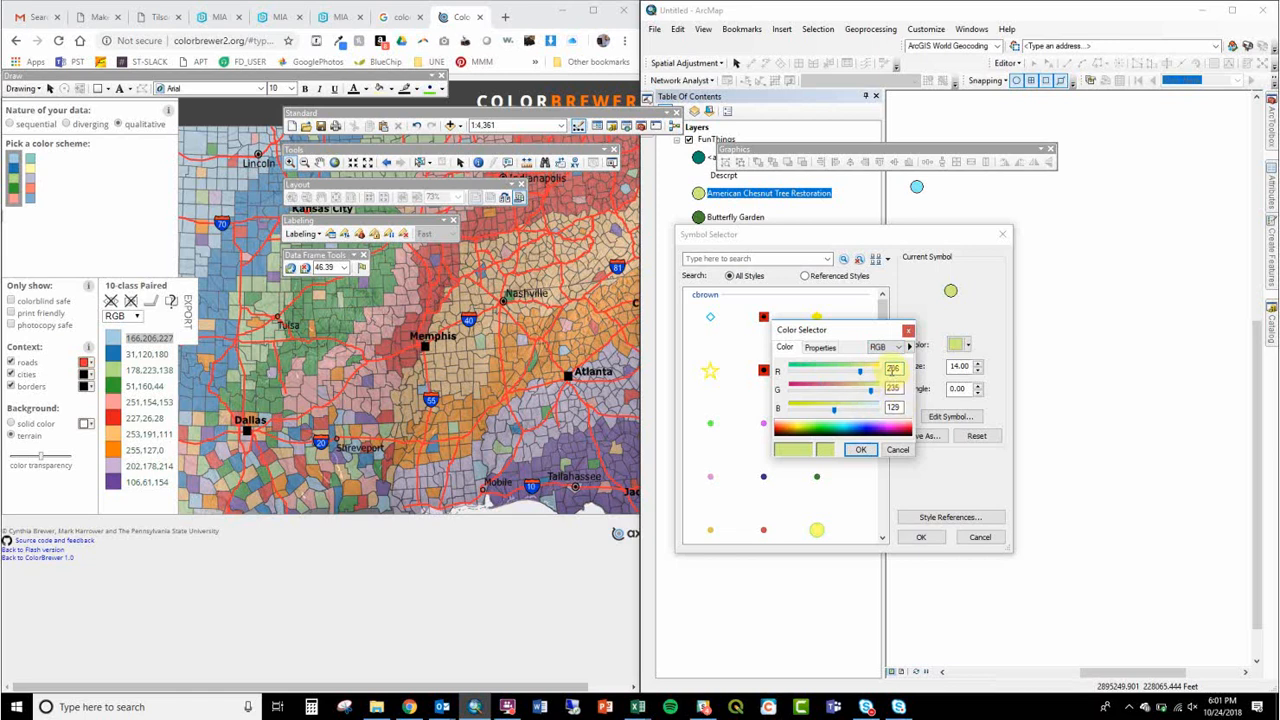
pyautogui.doubleClick(895, 368)
pyautogui.write('166')
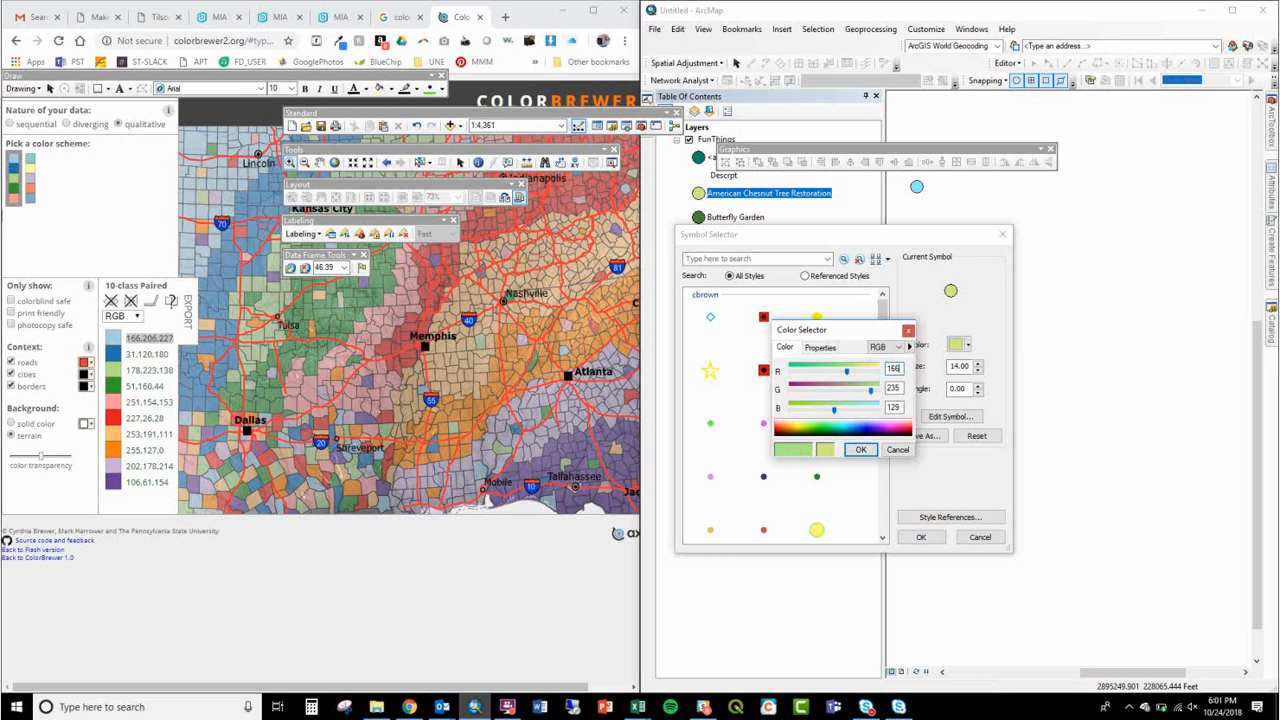
pyautogui.press('Tab')
pyautogui.write('206')
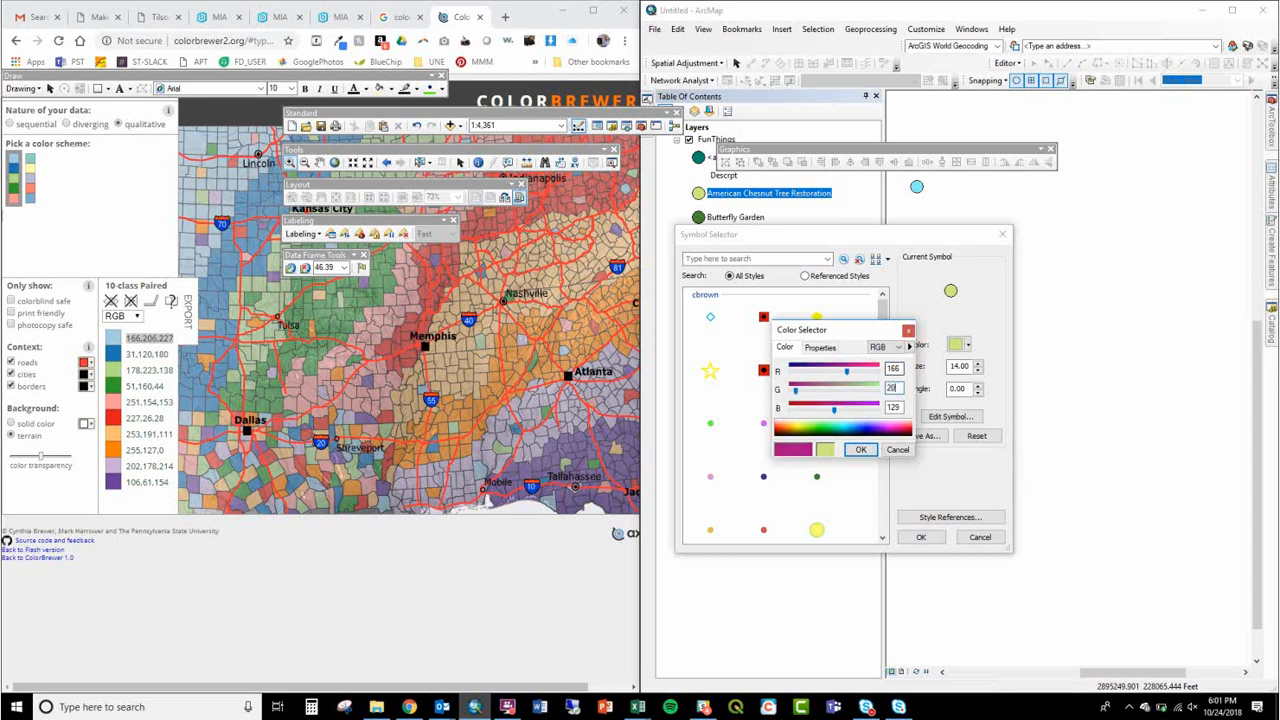
pyautogui.press('Tab')
pyautogui.write('227')
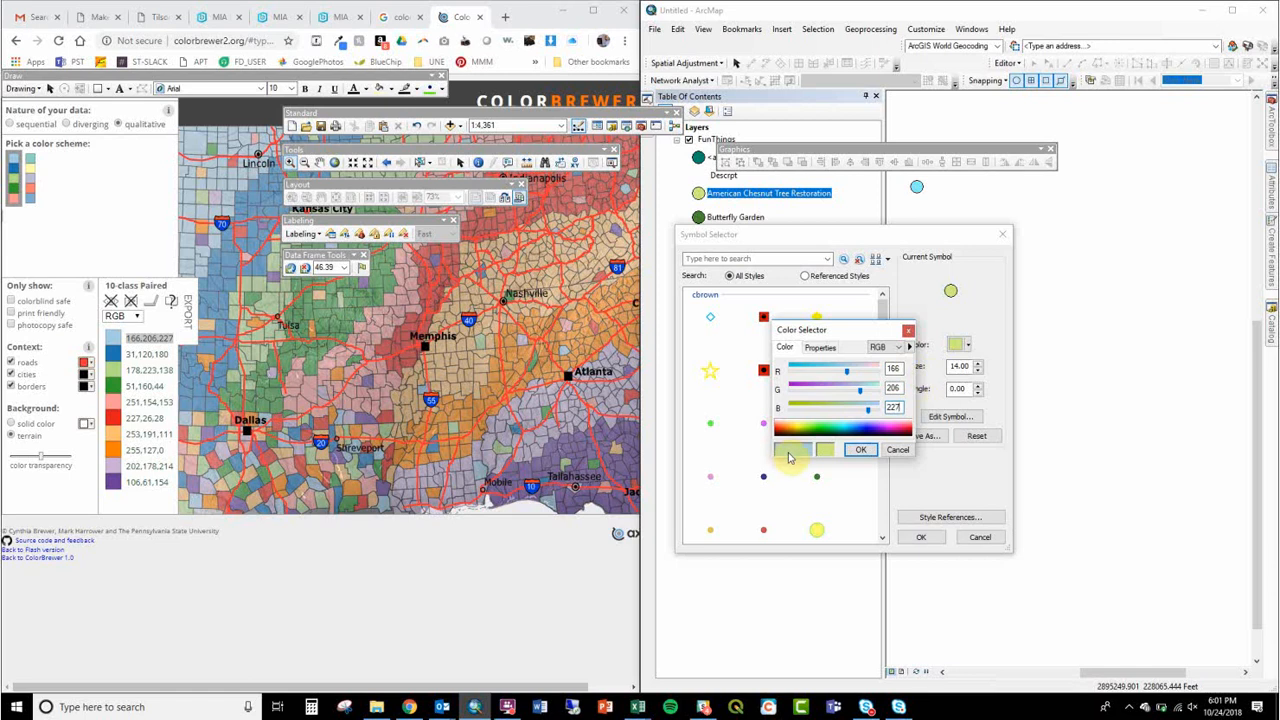
pyautogui.click(860, 449)
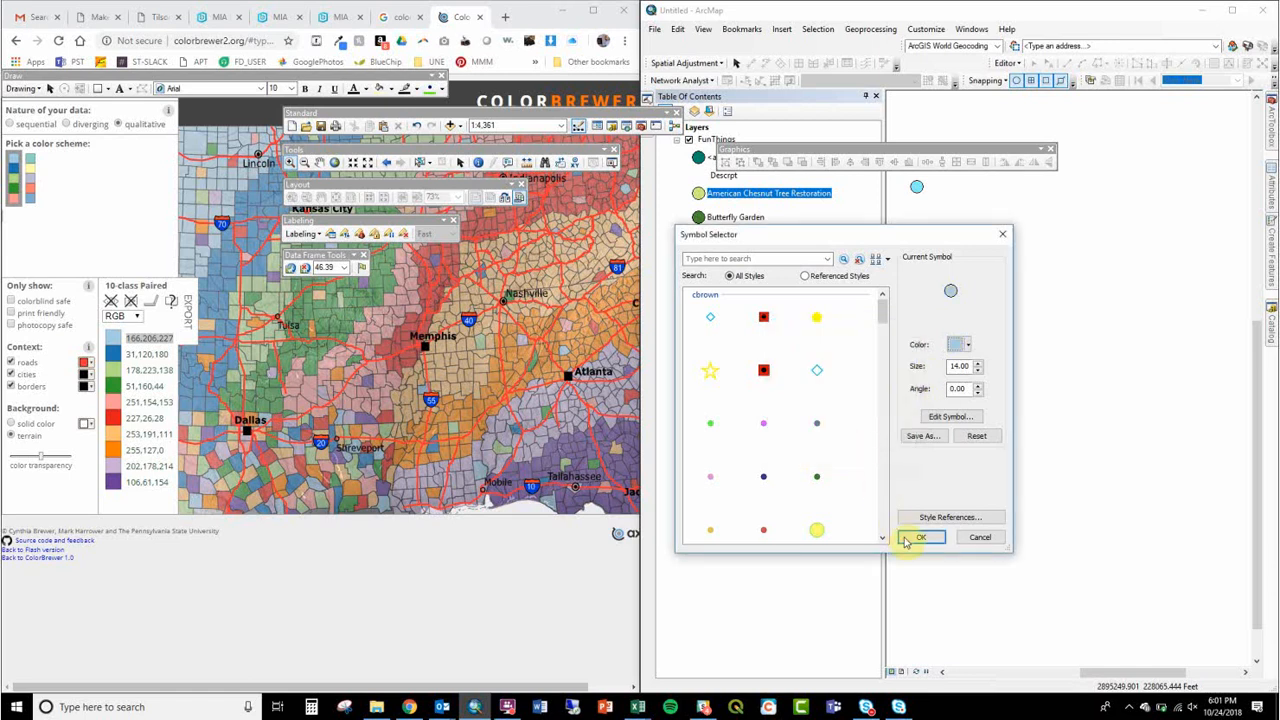
# Step: Open the option to save the light blue symbol to a style, dismiss it, and apply the symbol to its category
pyautogui.click(925, 441)
pyautogui.press('Escape')
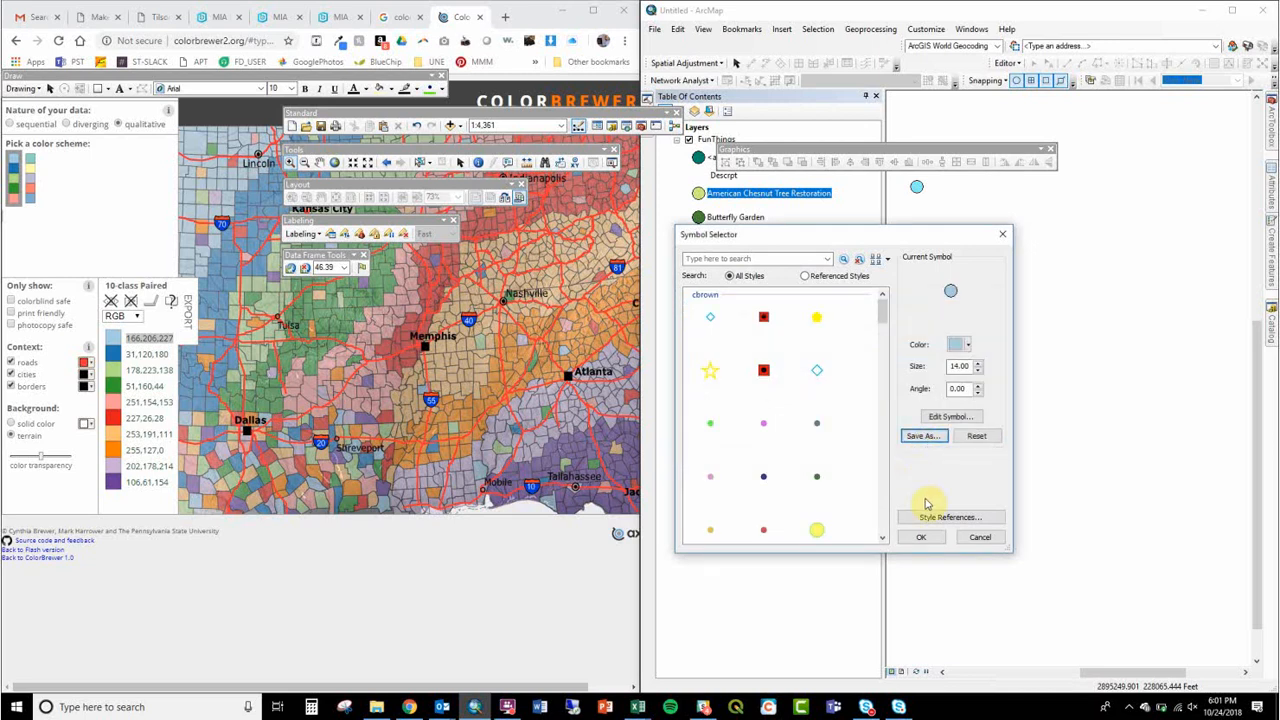
pyautogui.click(924, 536)
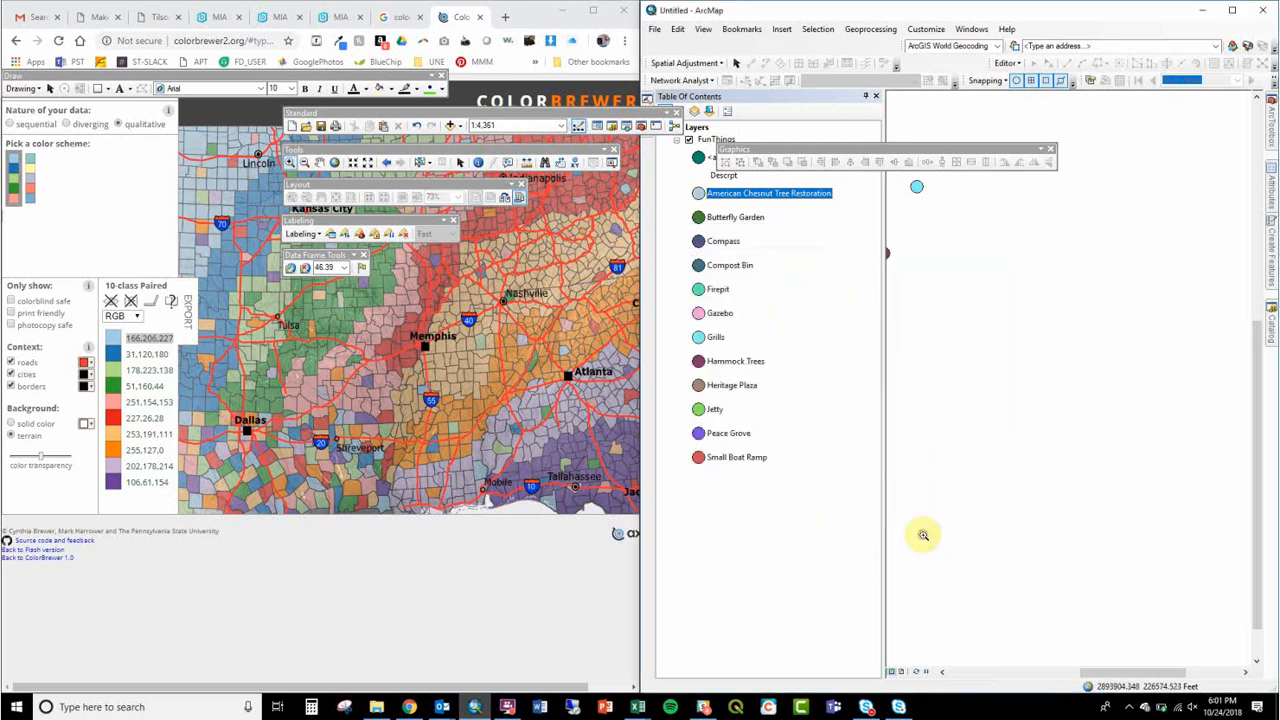
# Step: Set the Butterfly Garden symbol's color to RGB 31, 120, 180 using the RGB color model
pyautogui.click(698, 217)
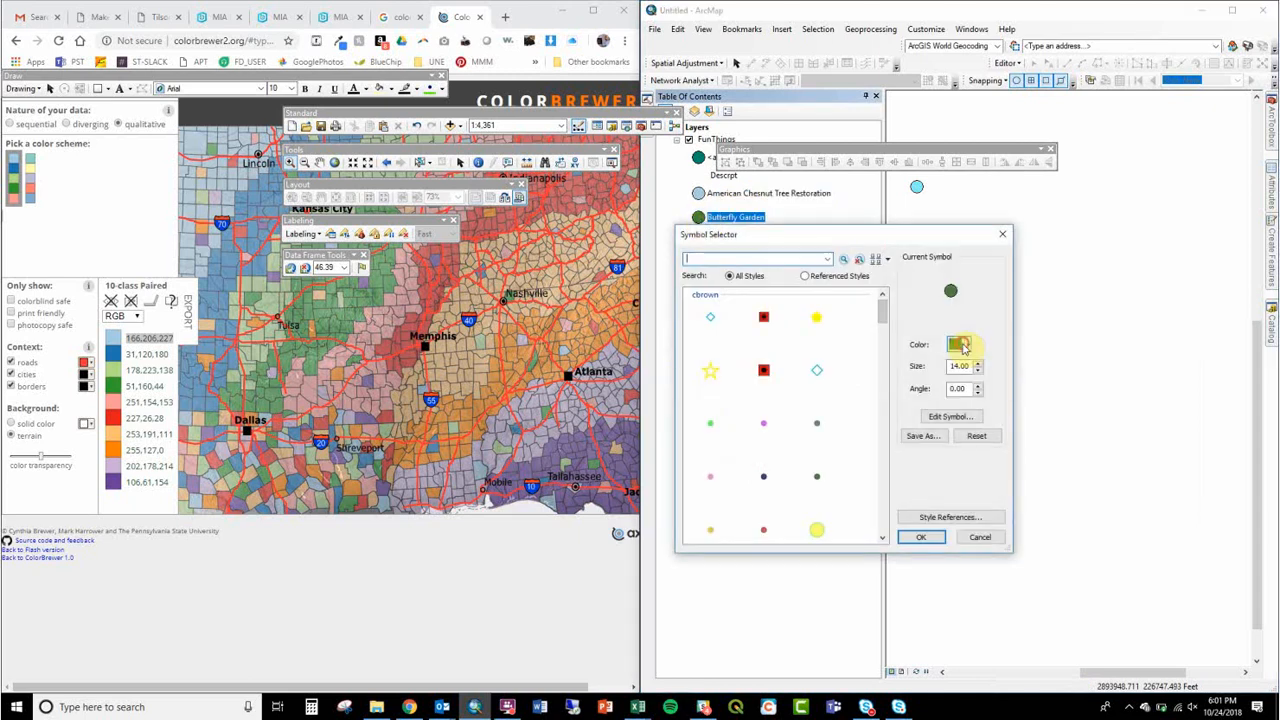
pyautogui.click(962, 344)
pyautogui.click(995, 508)
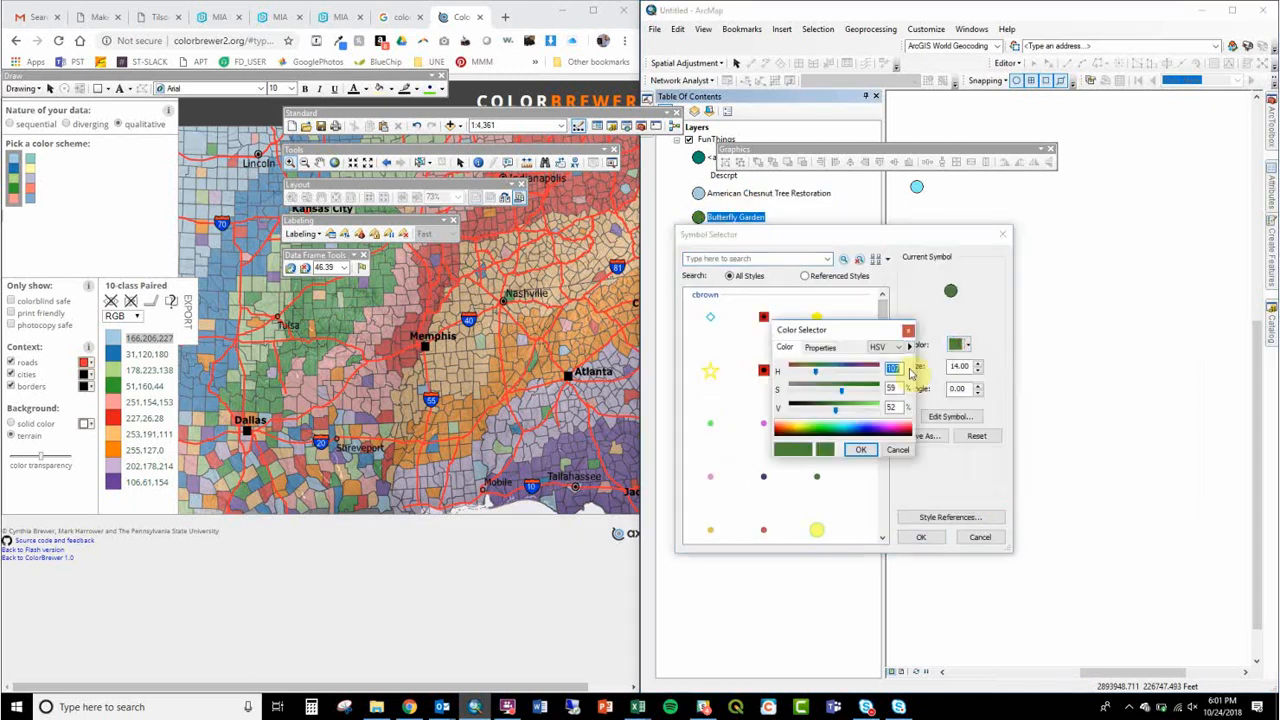
pyautogui.click(886, 346)
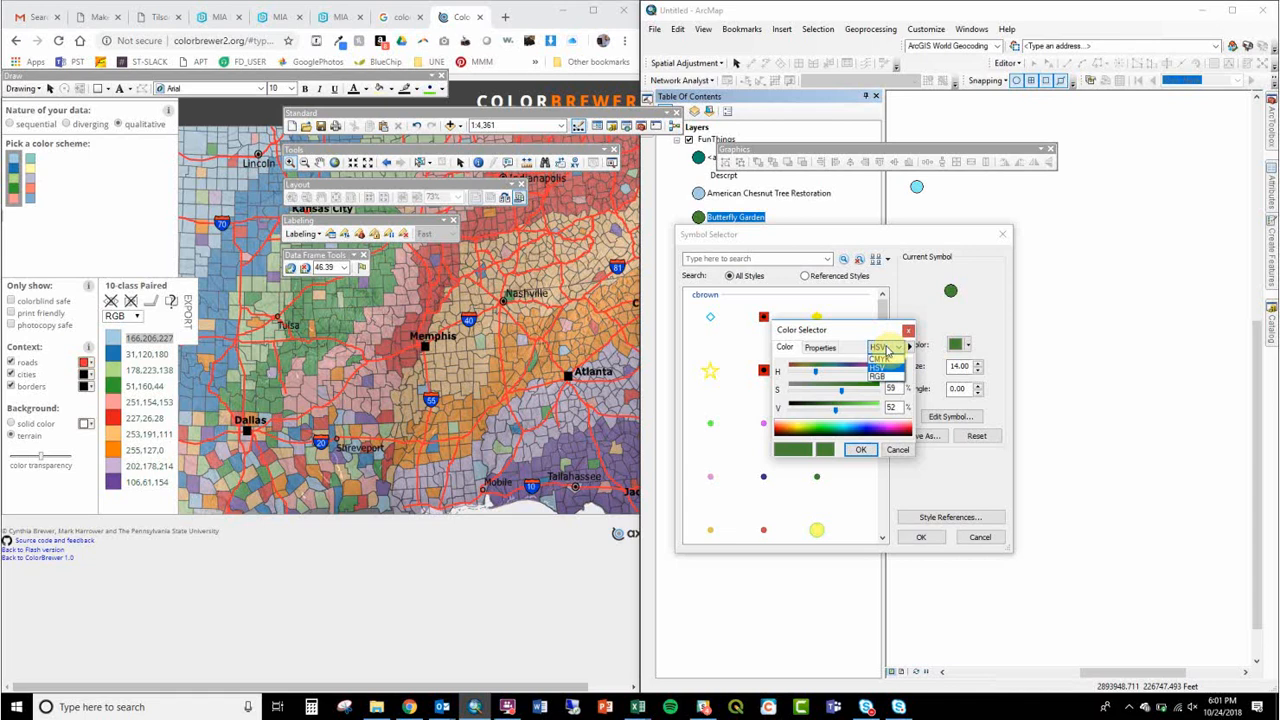
pyautogui.click(880, 348)
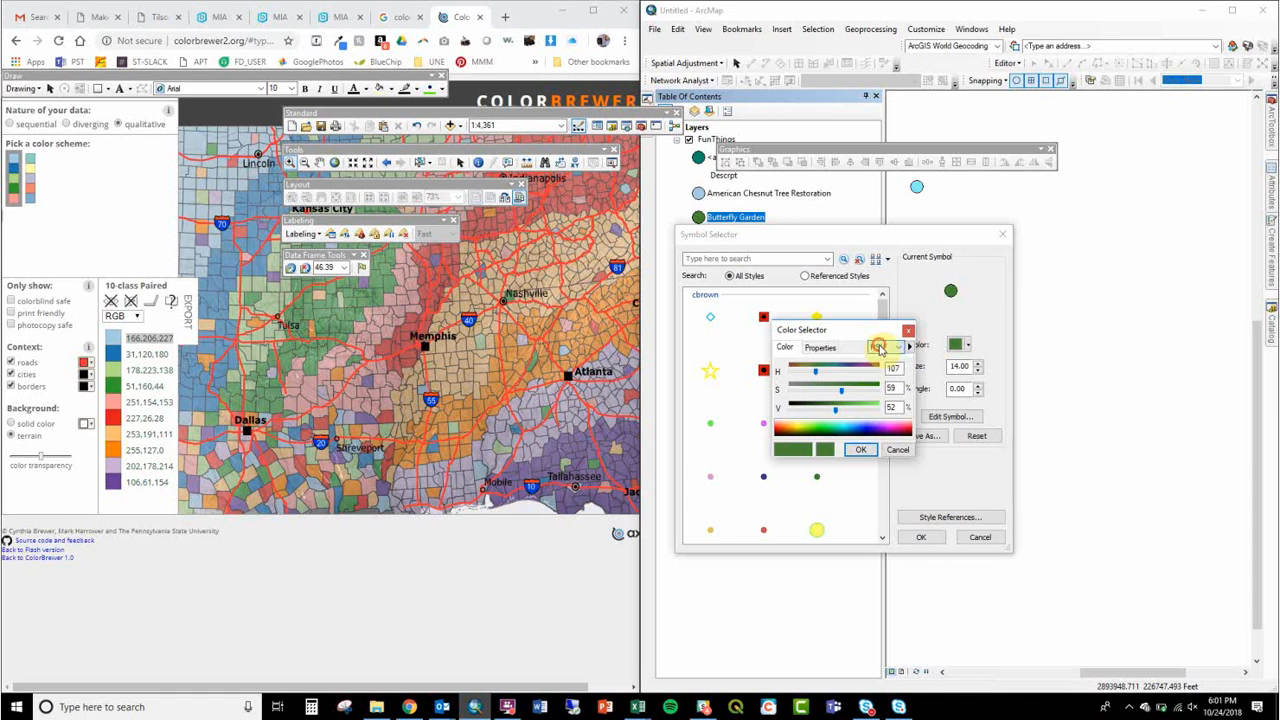
pyautogui.click(880, 348)
pyautogui.click(882, 378)
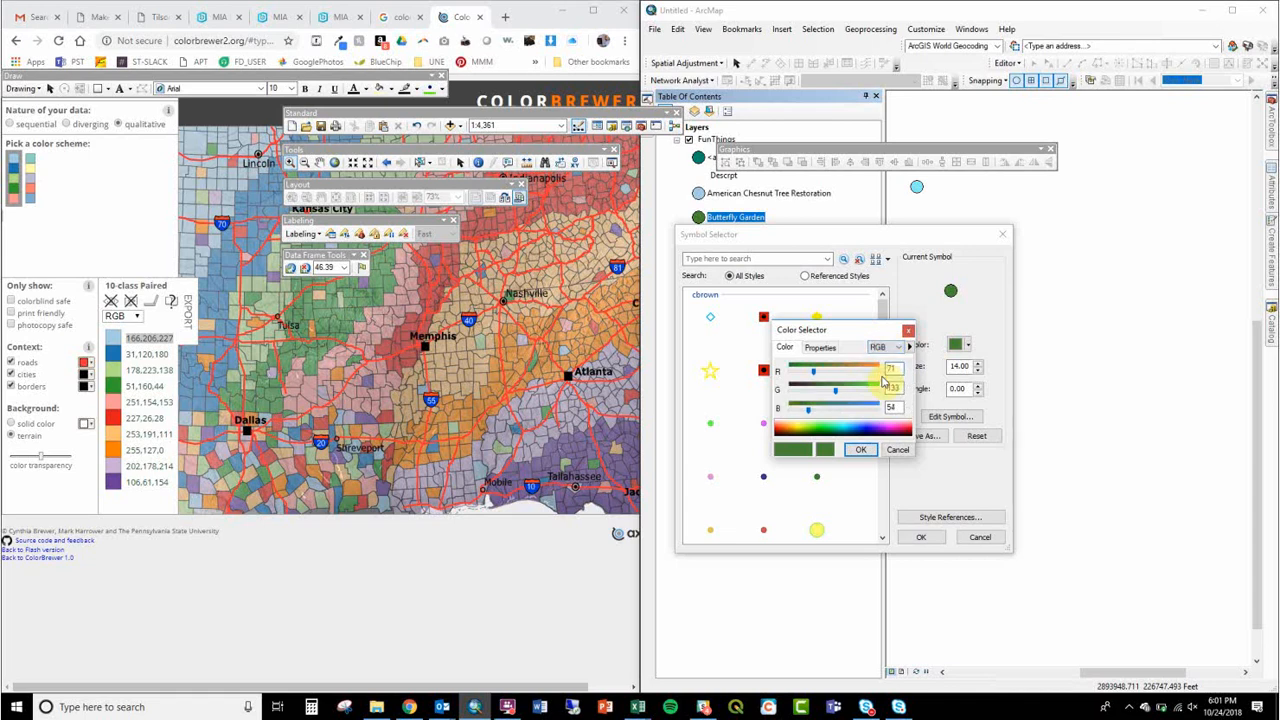
pyautogui.moveTo(900, 368); pyautogui.dragTo(857, 369)
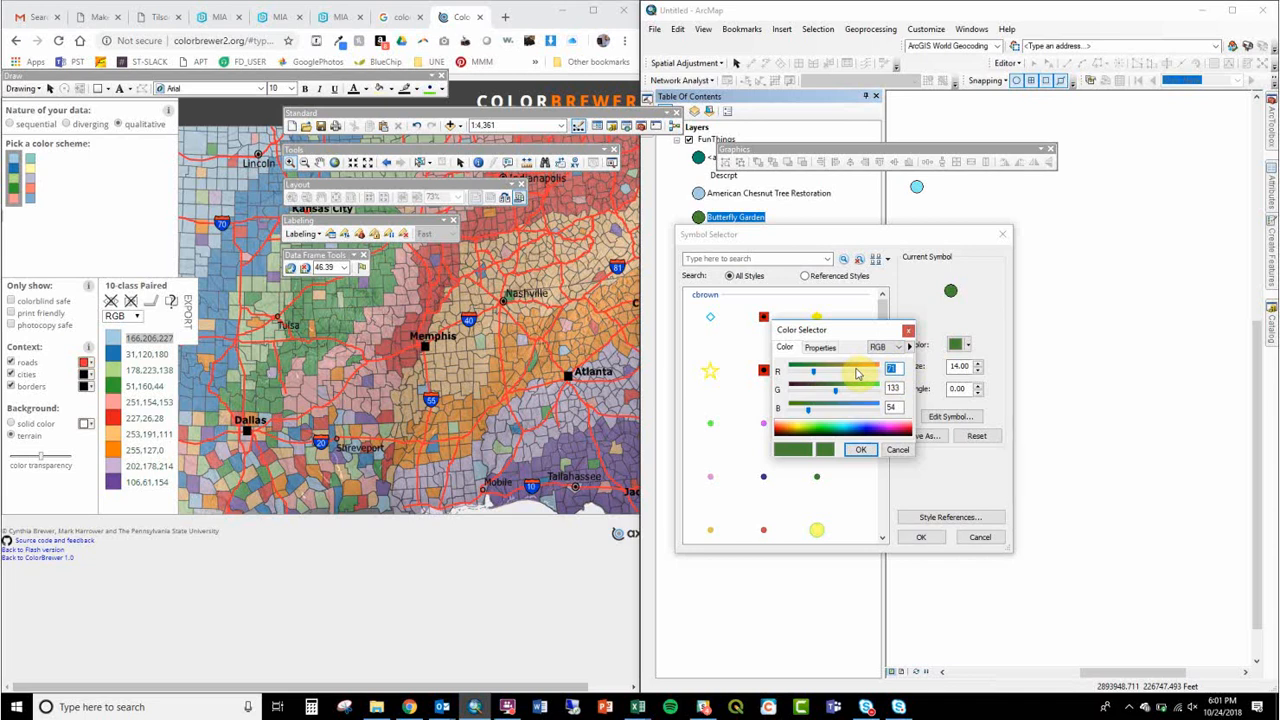
pyautogui.write('31')
pyautogui.press('Tab')
pyautogui.write('120')
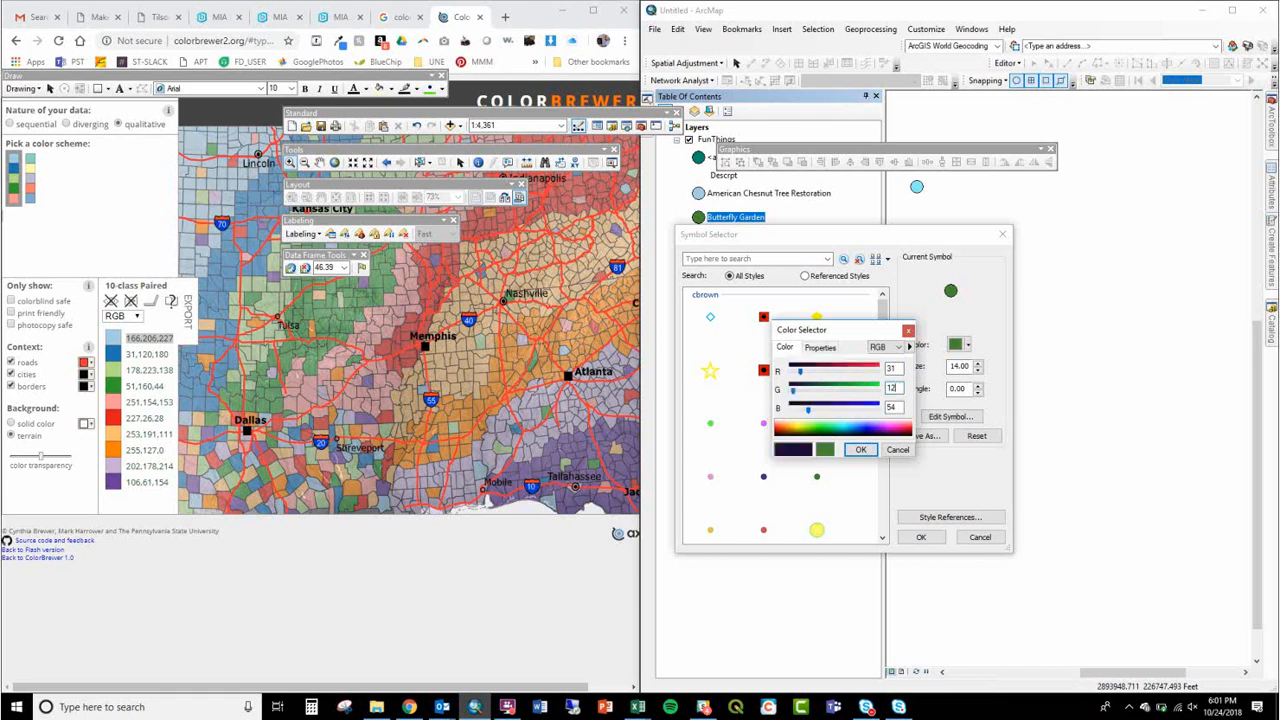
pyautogui.press('Tab')
pyautogui.write('180')
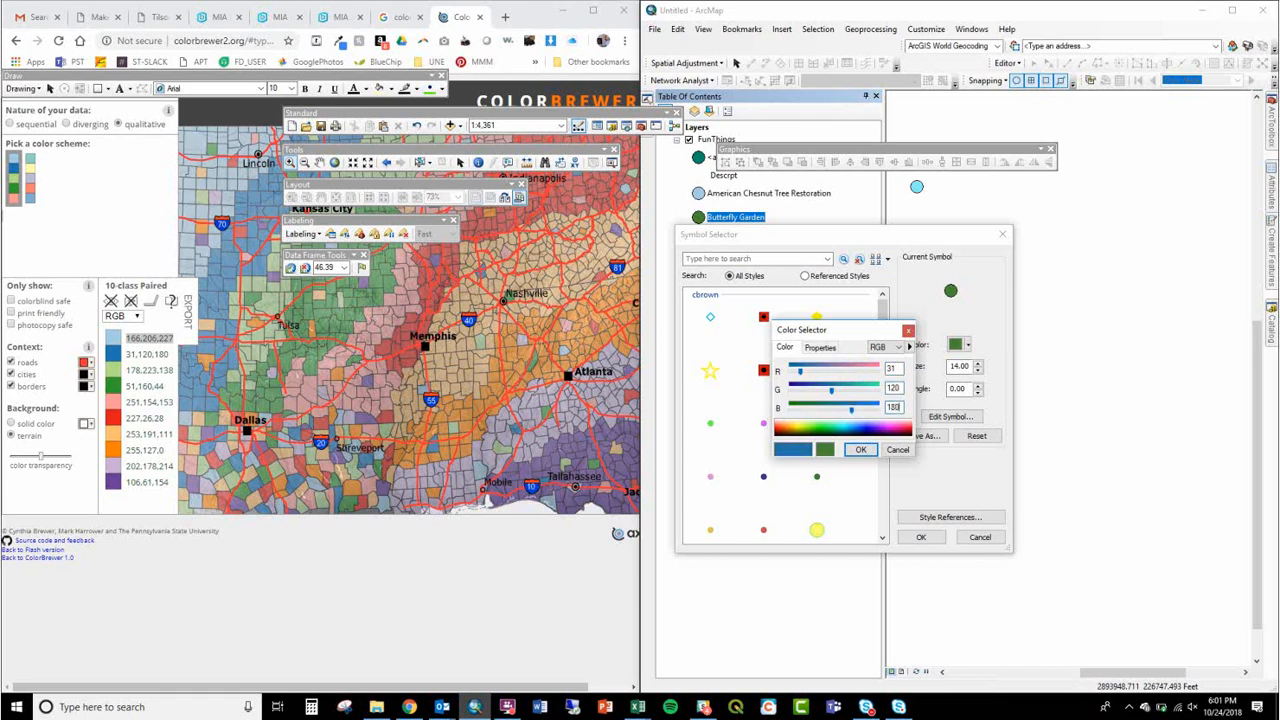
pyautogui.press('Return')
# Step: Open the style item properties for saving the dark blue symbol, cancel them, and apply the symbol to Butterfly Garden
pyautogui.click(928, 440)
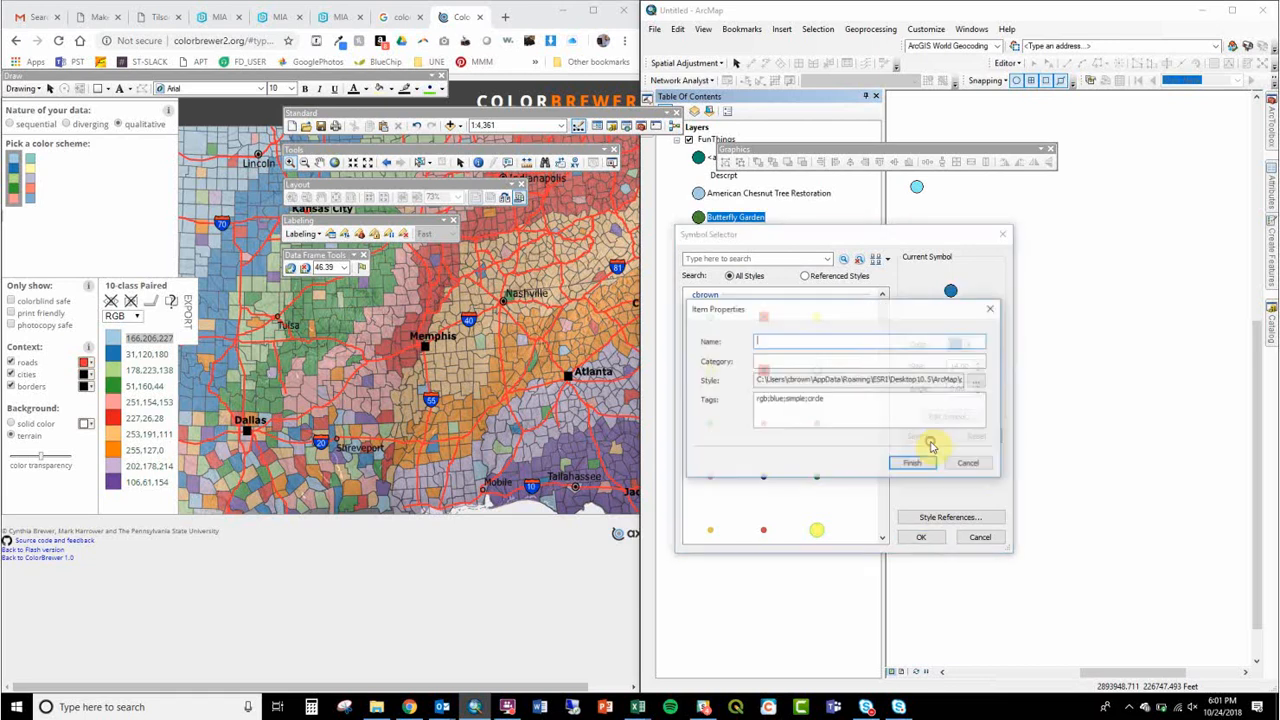
pyautogui.press('Escape')
pyautogui.click(921, 540)
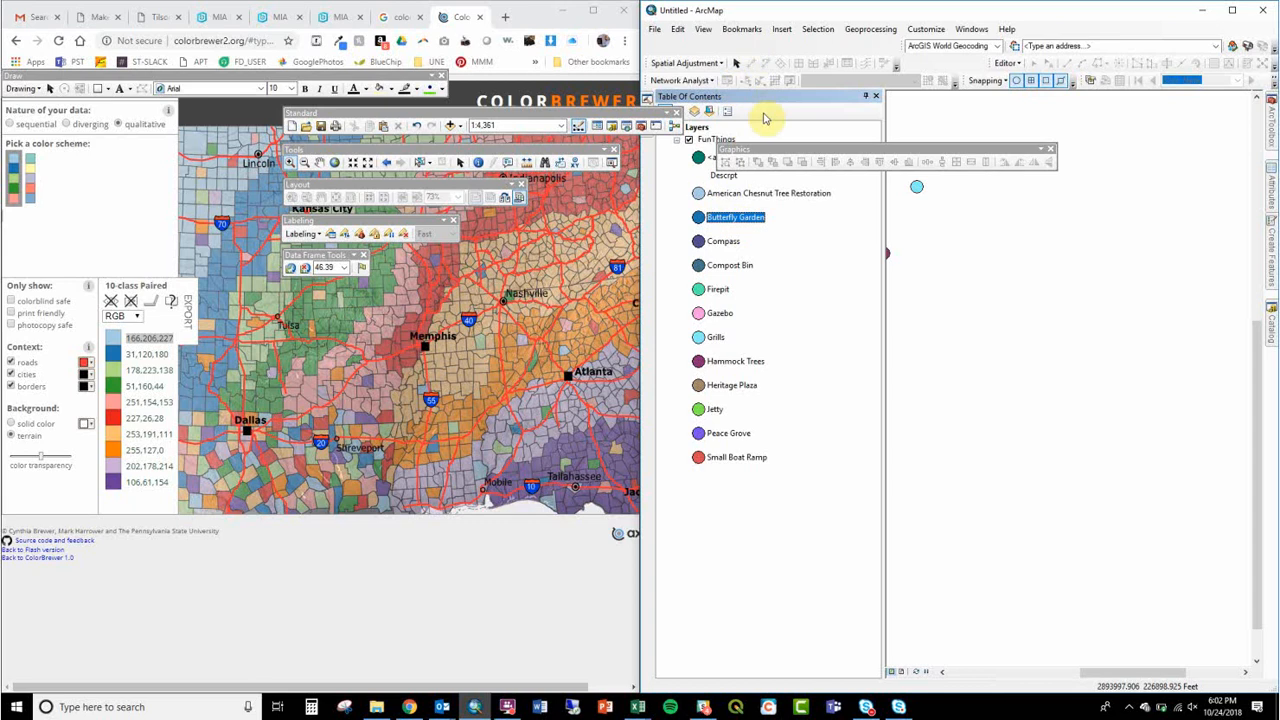
# Step: Bring the main FunThings point cluster into the map view and open the symbol settings of the Compass category
pyautogui.click(319, 162)
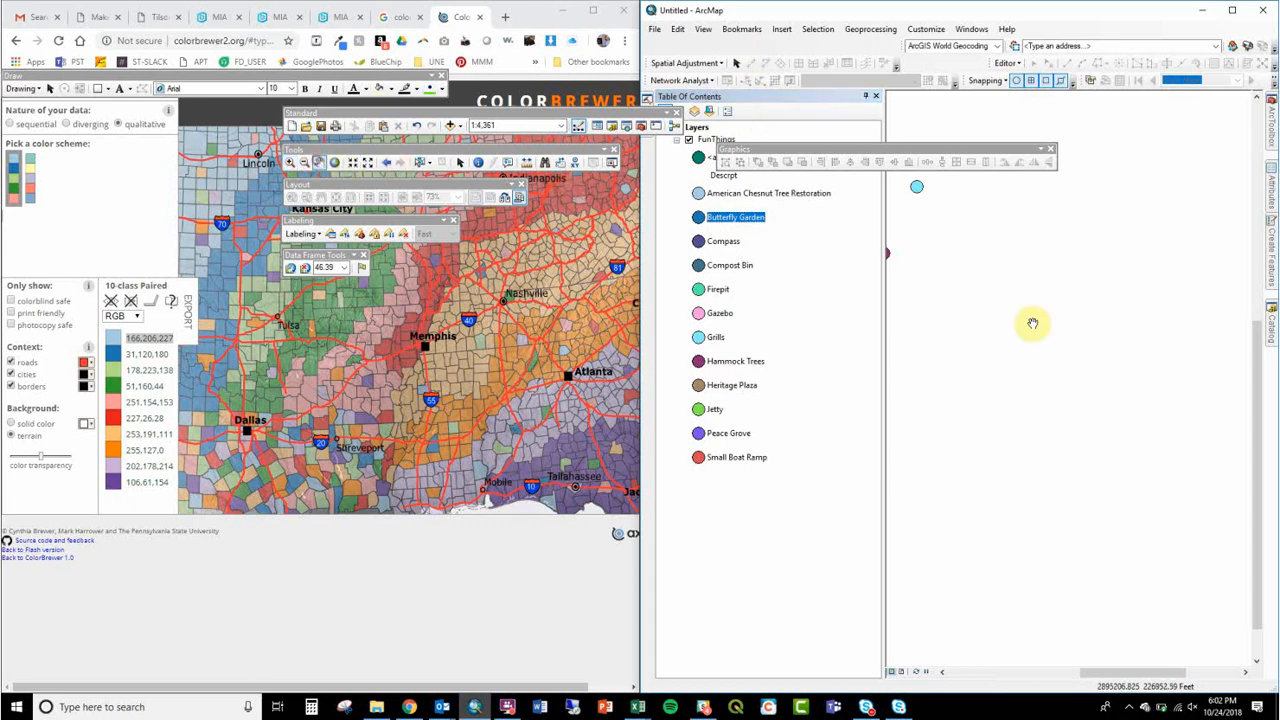
pyautogui.moveTo(991, 326); pyautogui.dragTo(1246, 357)
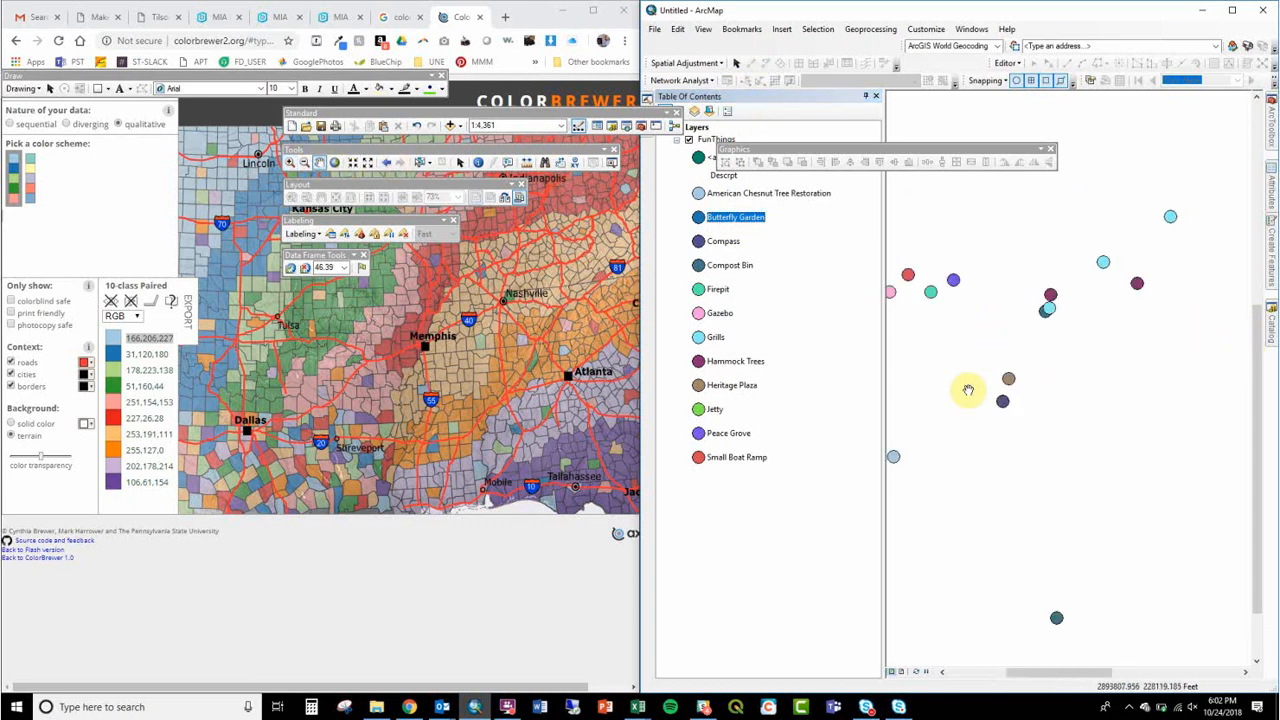
pyautogui.moveTo(968, 390); pyautogui.dragTo(1023, 366)
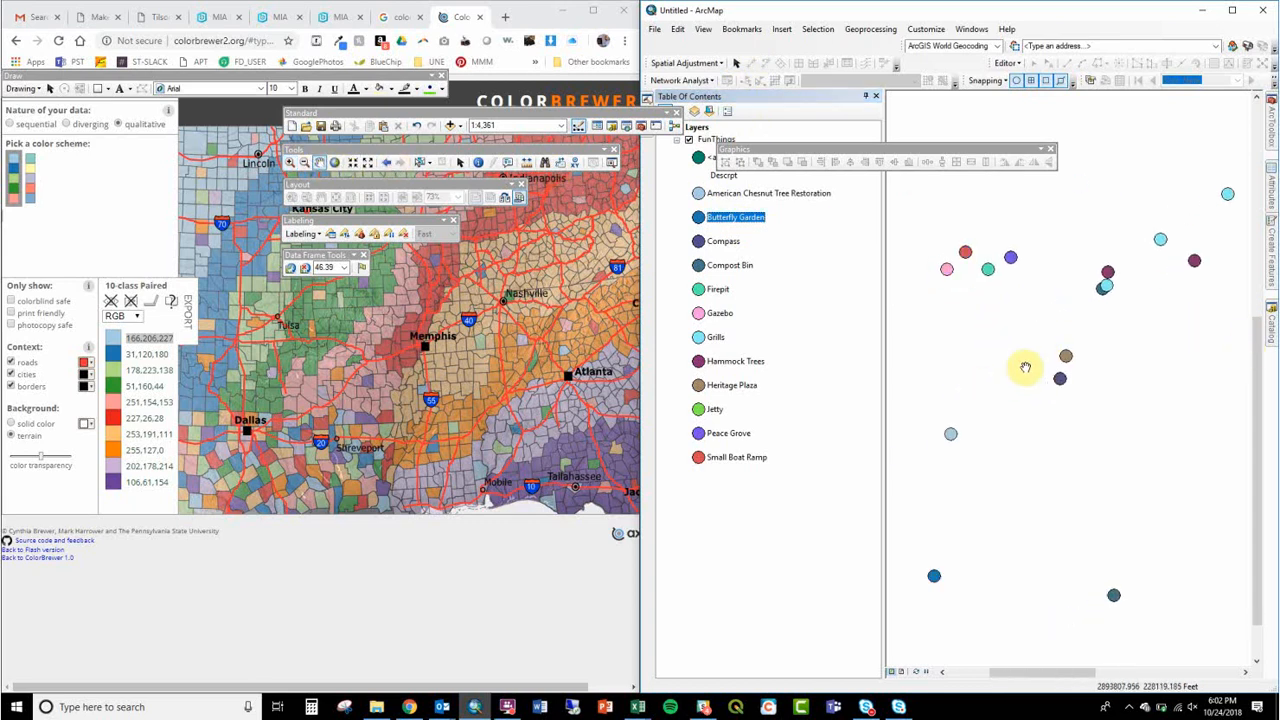
pyautogui.click(699, 242)
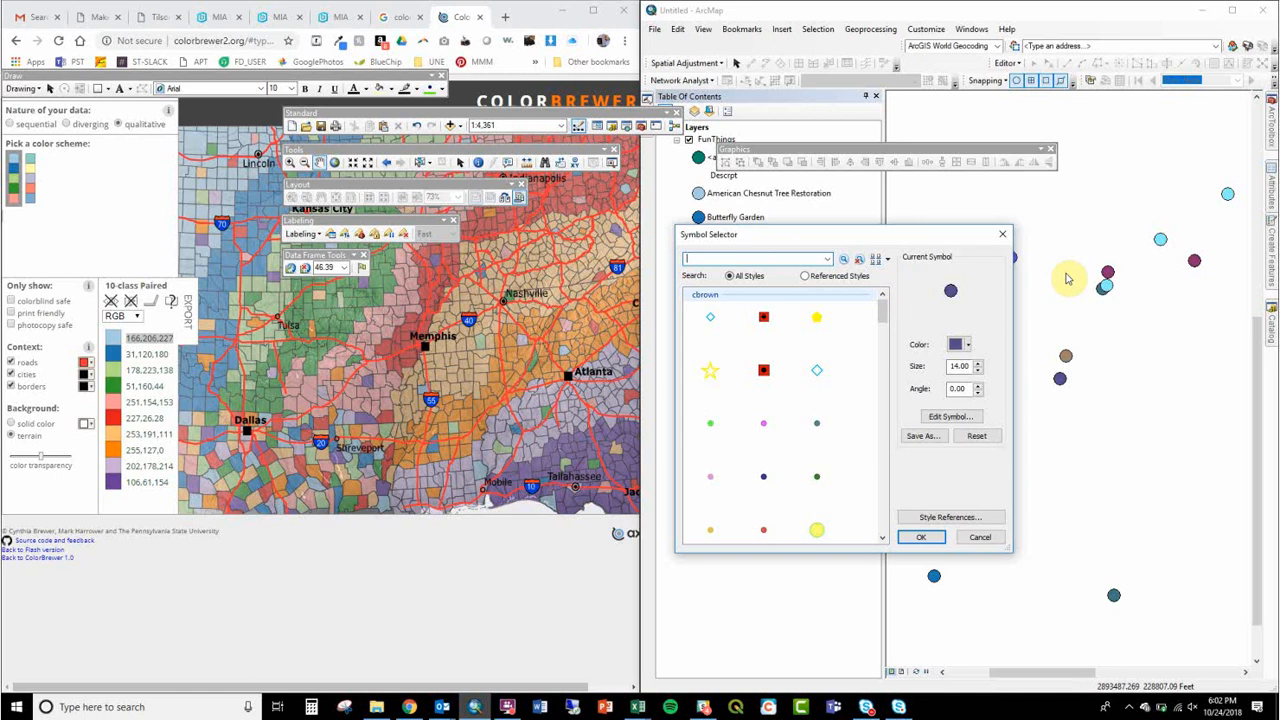
pyautogui.click(507, 708)
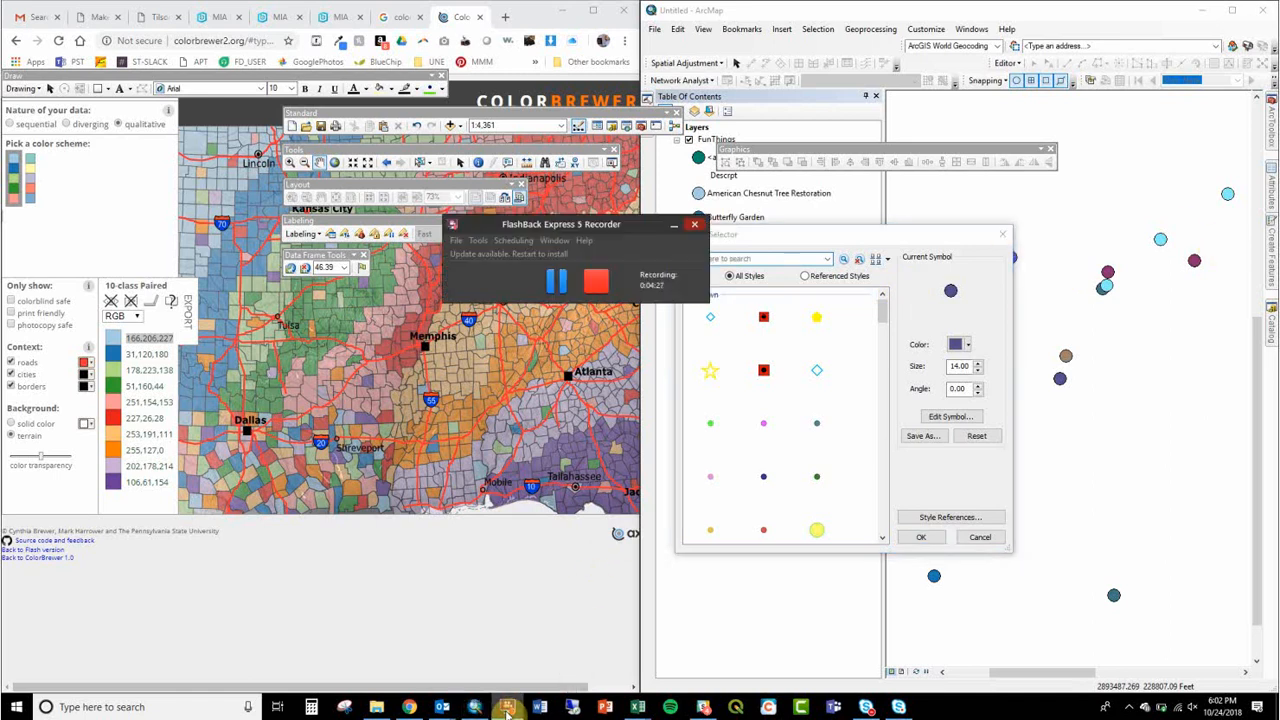